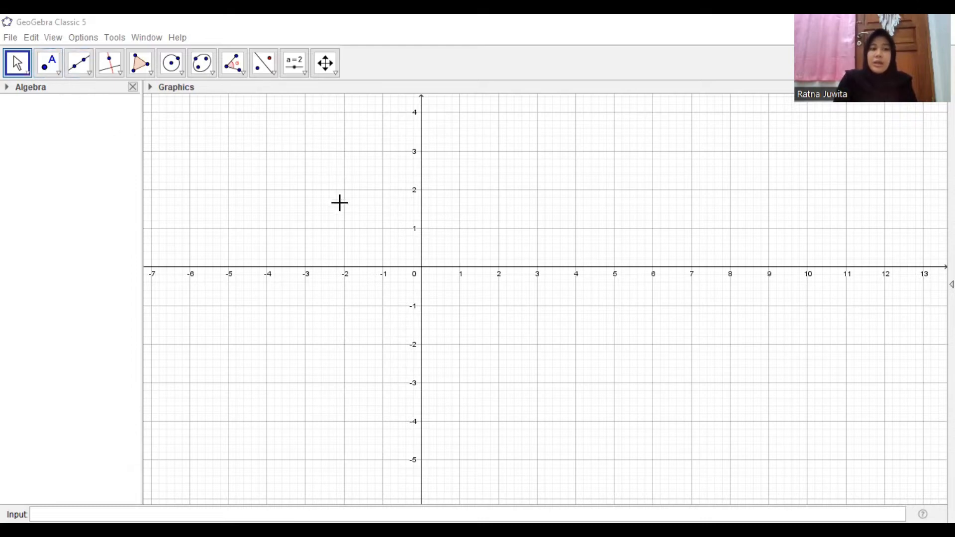
drag(402, 238, 419, 259)
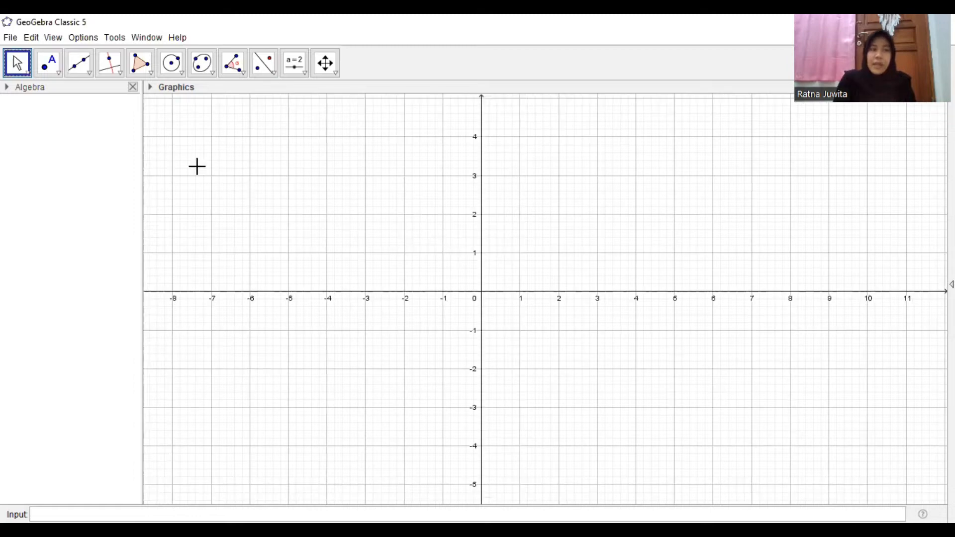
click(50, 63)
click(287, 175)
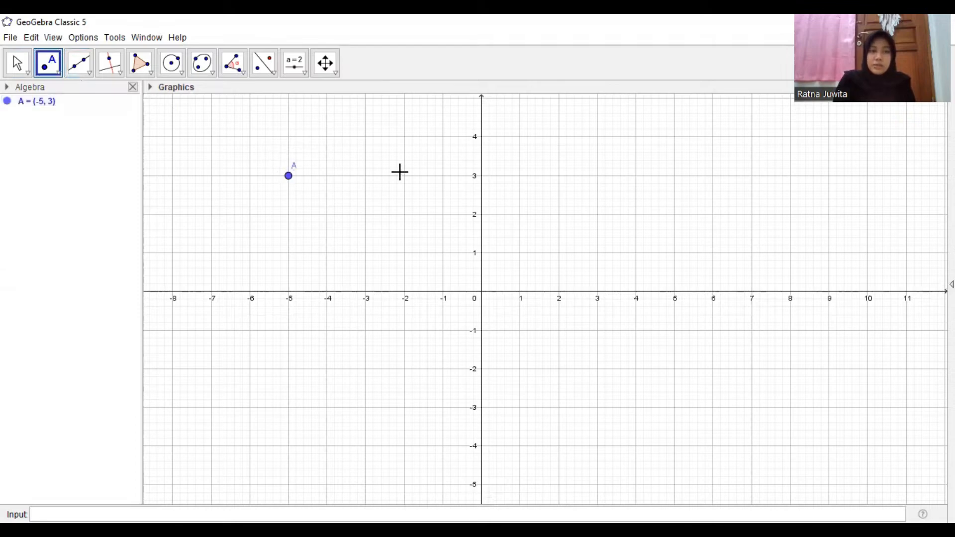
click(404, 175)
click(342, 218)
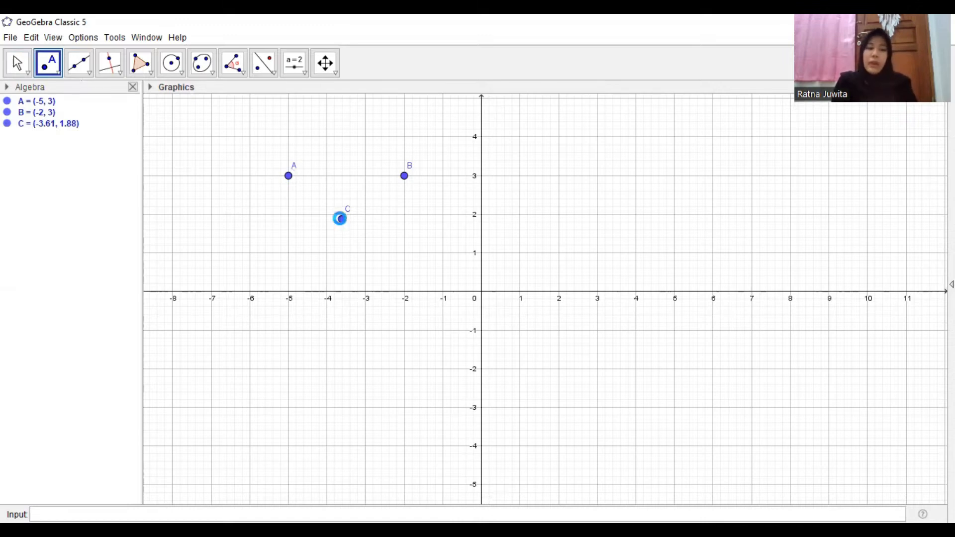
key(ctrl+z)
key(ctrl+z)
key(ctrl+z)
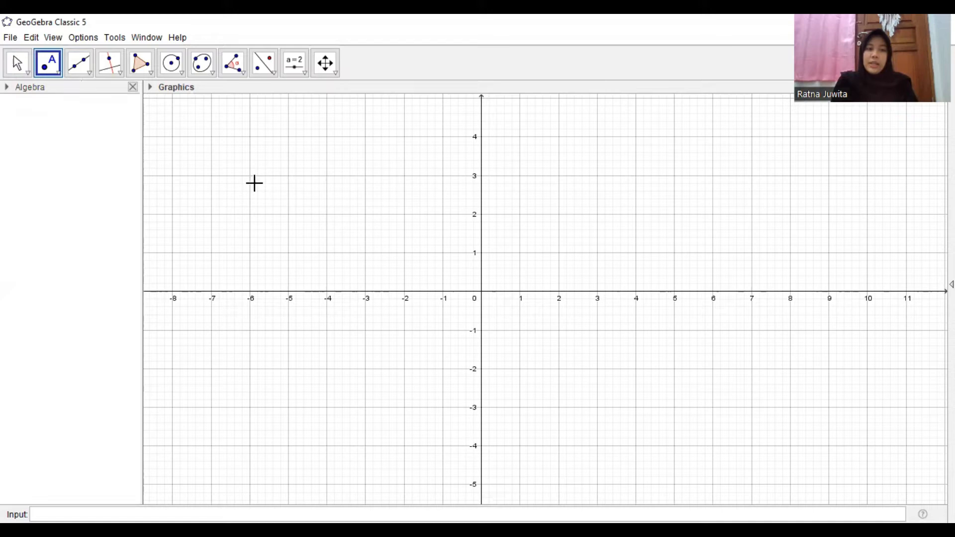
click(143, 66)
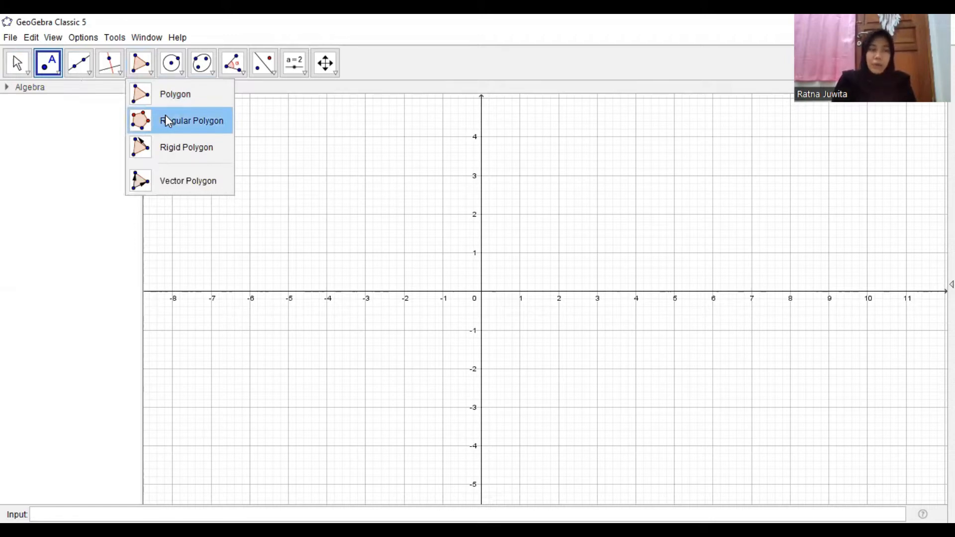
click(170, 67)
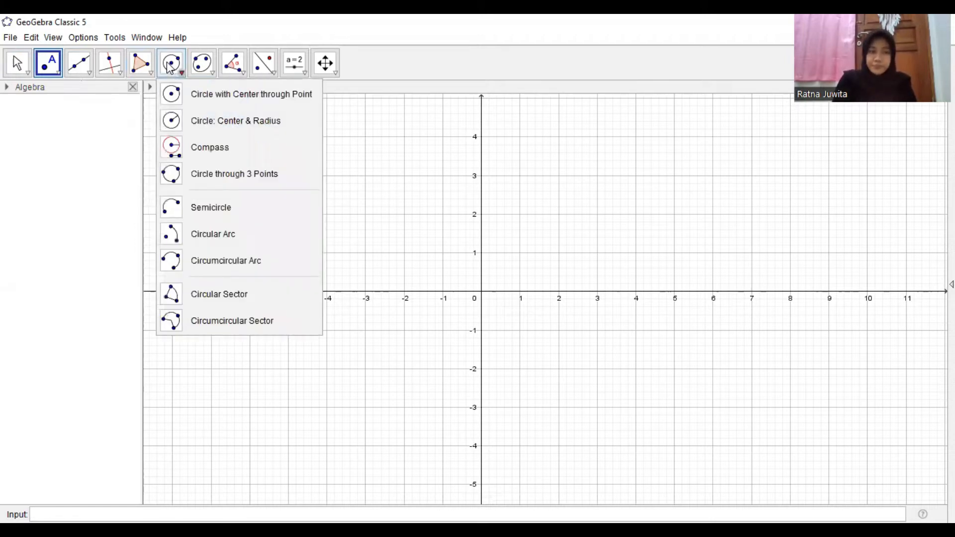
click(233, 70)
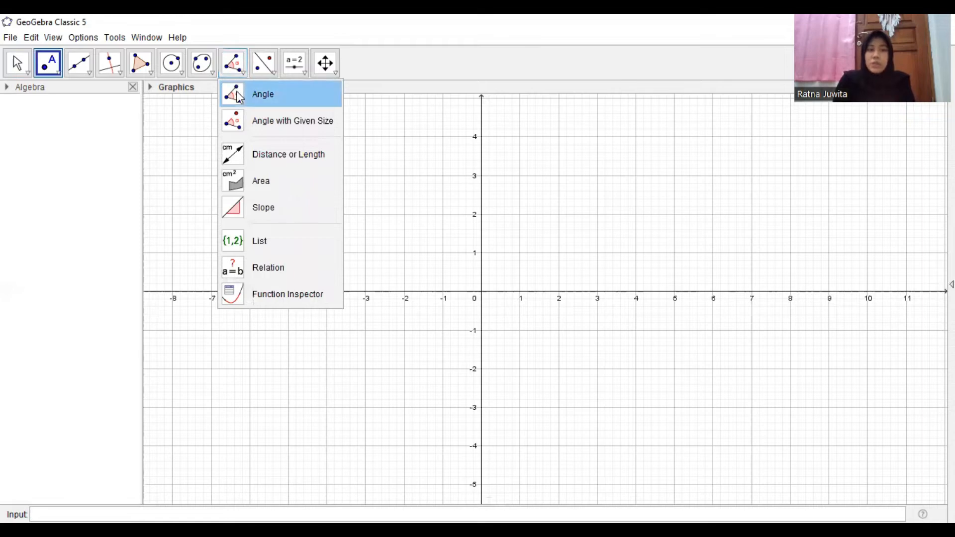
click(299, 74)
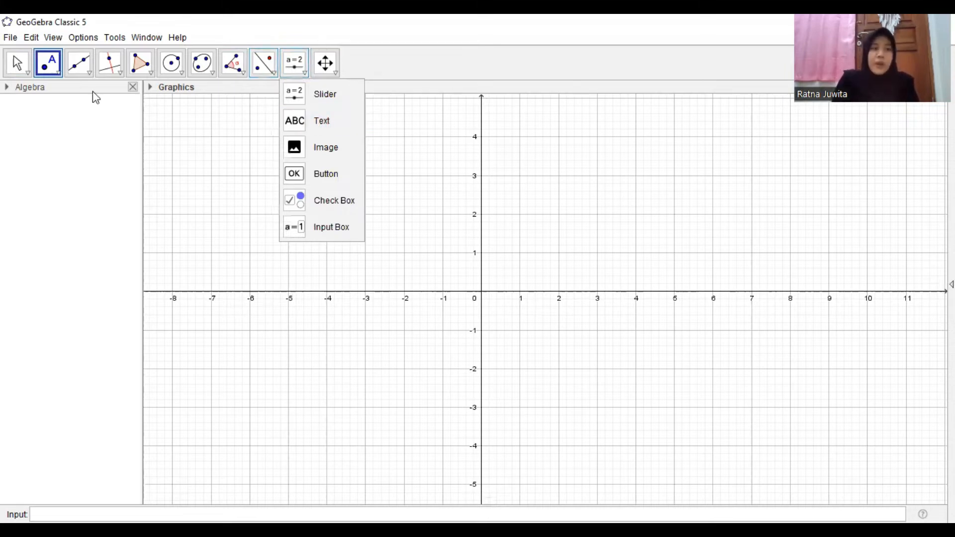
click(45, 64)
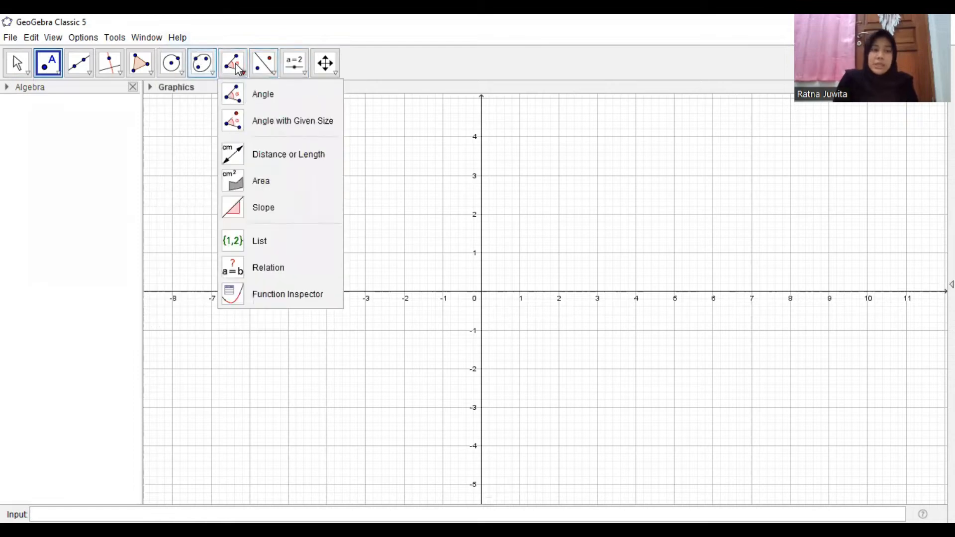
- Insert a text label reading "segi-7 sembarang" in the graphics view
mouse_move(296, 65)
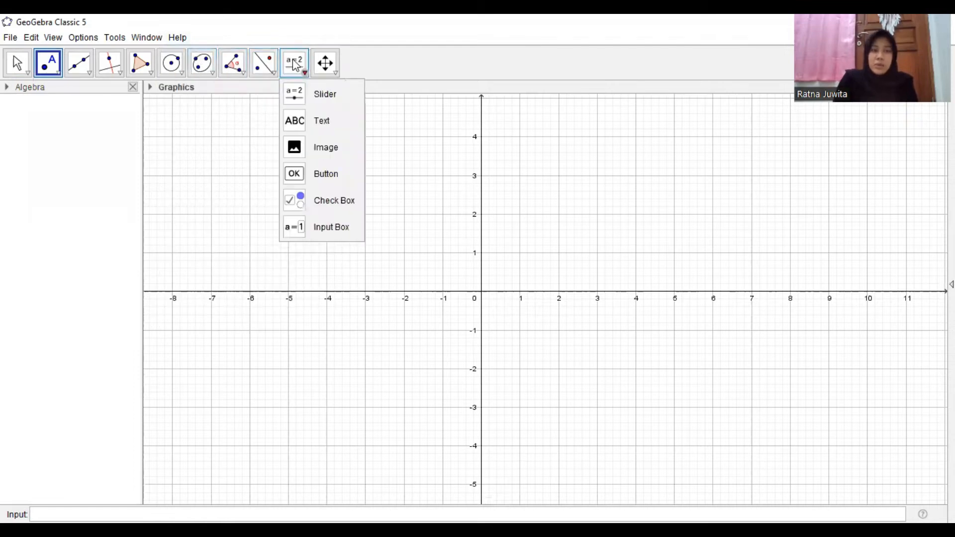
click(310, 119)
click(206, 121)
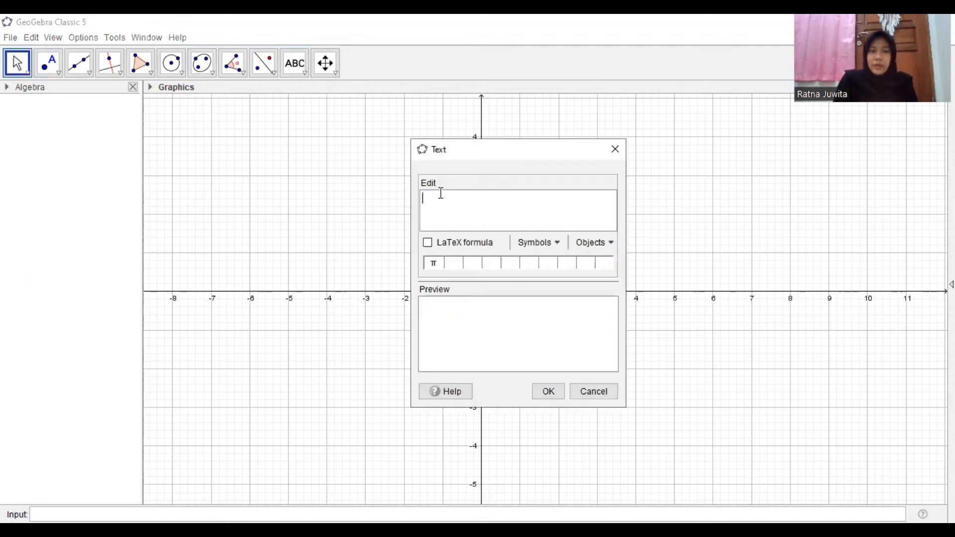
text(segi-n se)
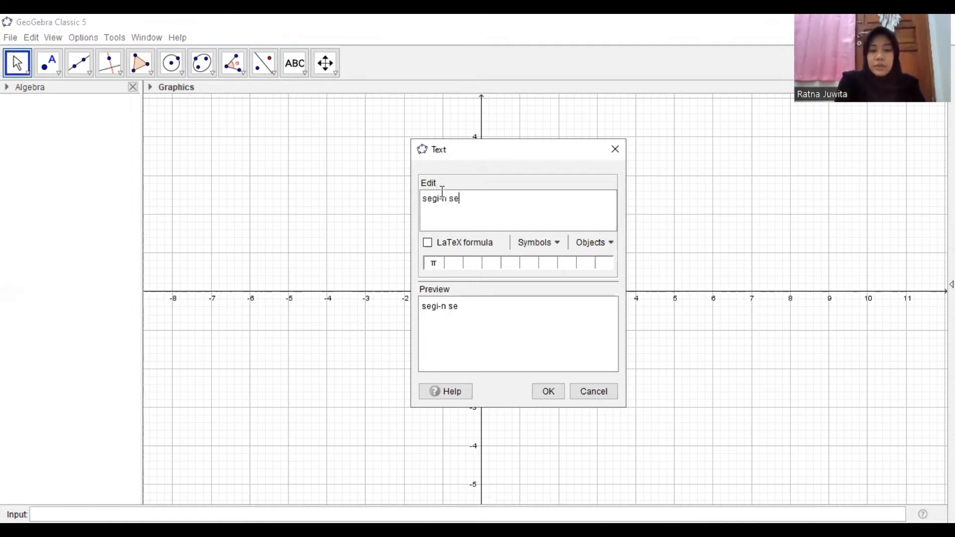
text(mbarang)
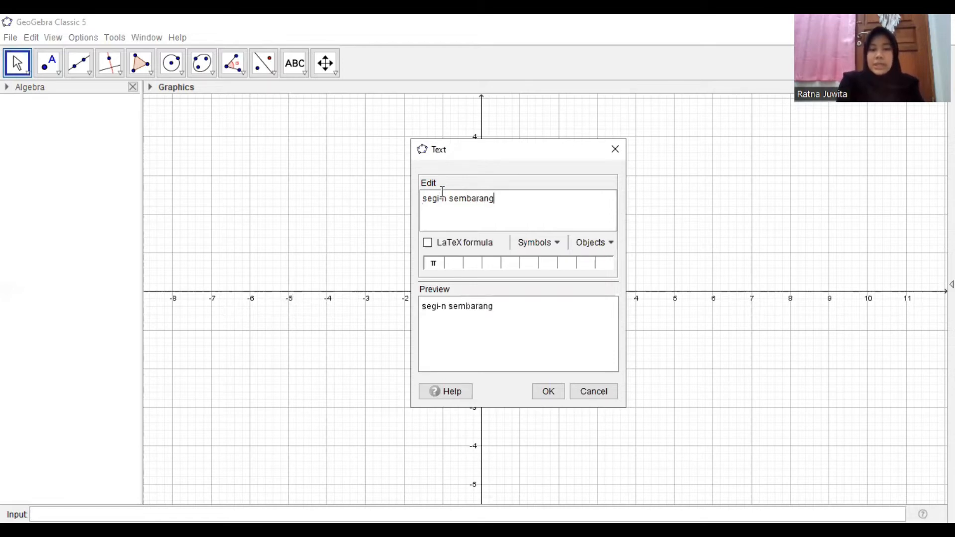
key(BackSpace)
key(BackSpace)
key(BackSpace)
key(BackSpace)
key(BackSpace)
key(BackSpace)
key(BackSpace)
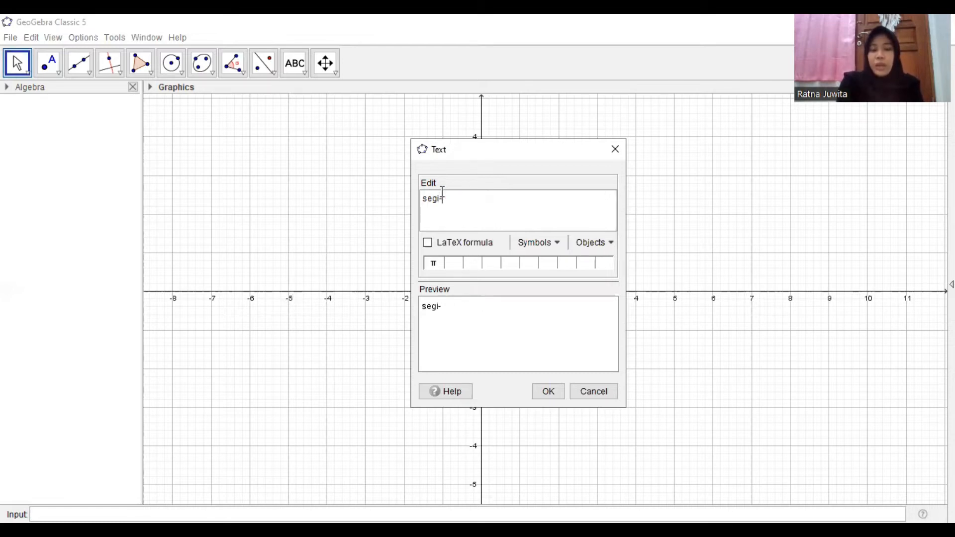
text(ba)
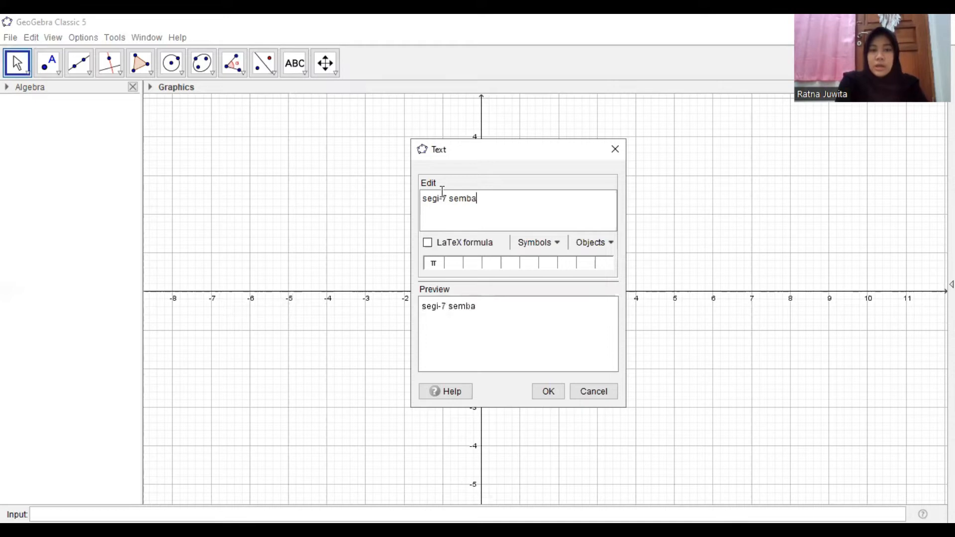
text(rang)
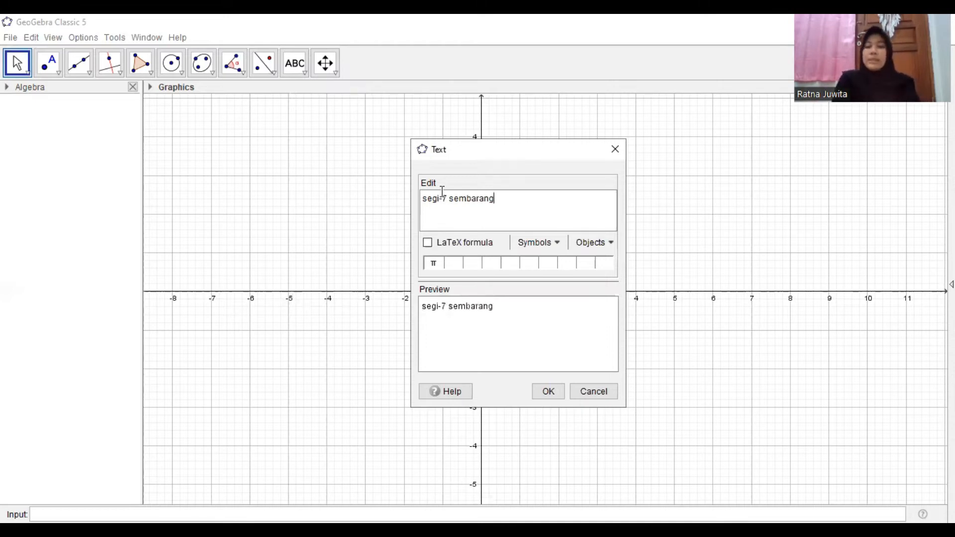
click(557, 397)
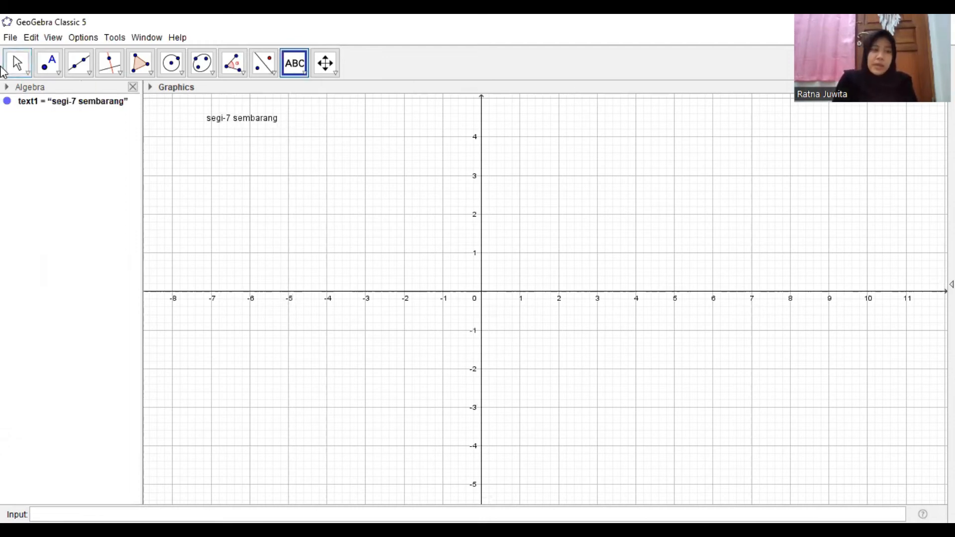
- Move the "segi-7 sembarang" label to about (-9, 7) in the second quadrant, leaving free space beneath it
click(9, 64)
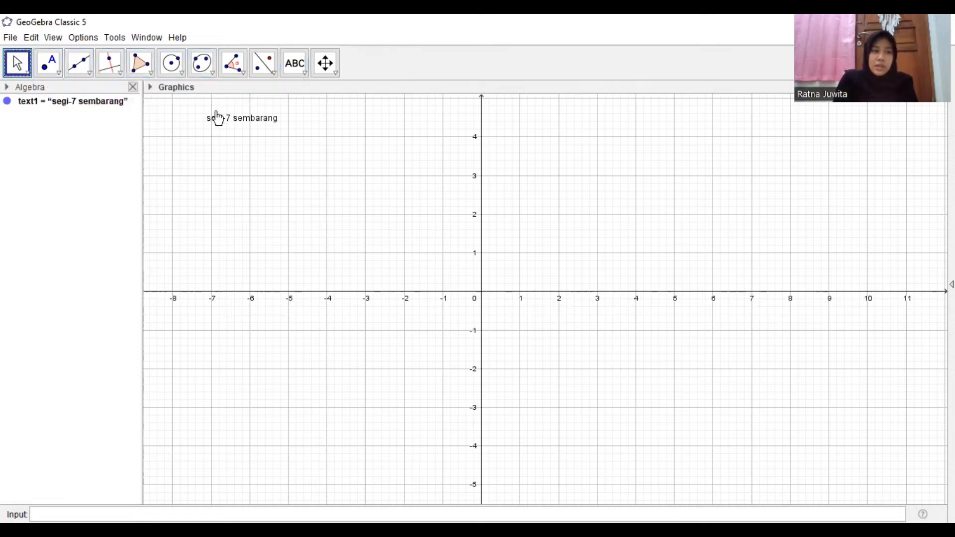
drag(237, 123, 203, 117)
scroll(320, 157, up, 1)
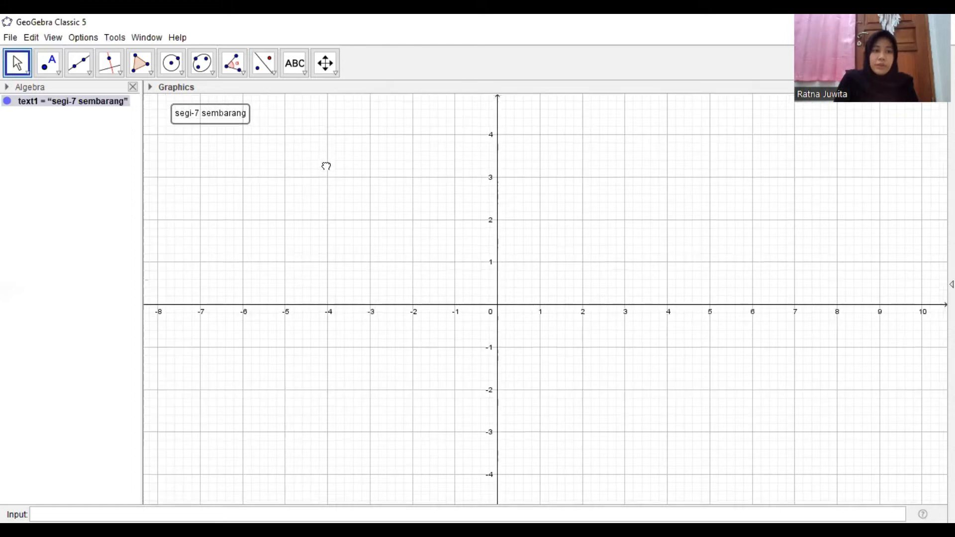
drag(324, 164, 371, 271)
scroll(301, 222, down, 1)
drag(294, 222, 231, 125)
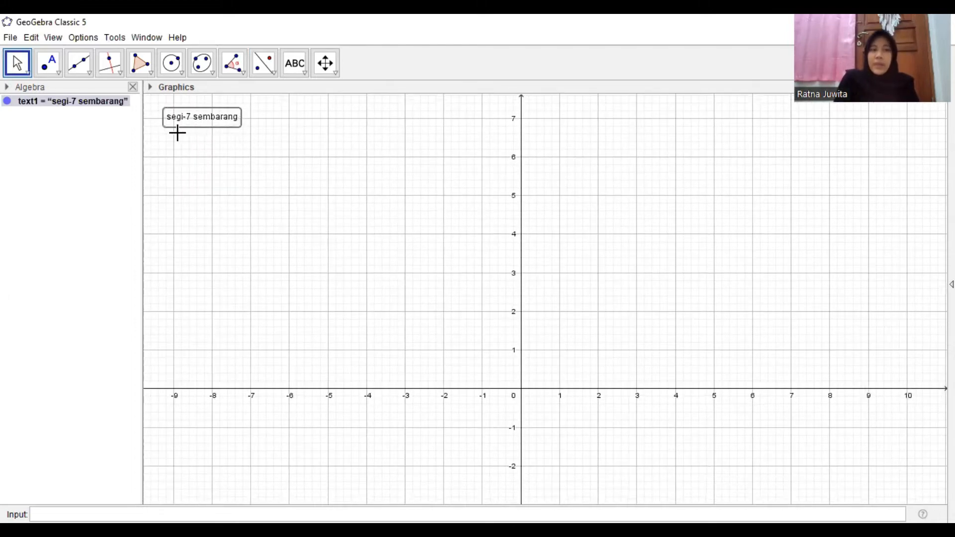
- Place seven points below the label at about (-8, 6.3), (-6.5, 6.1), (-5.5, 4.9), (-6.8, 3.9), (-8.1, 3.8), (-8.8, 5) and (-9.2, 6)
click(48, 62)
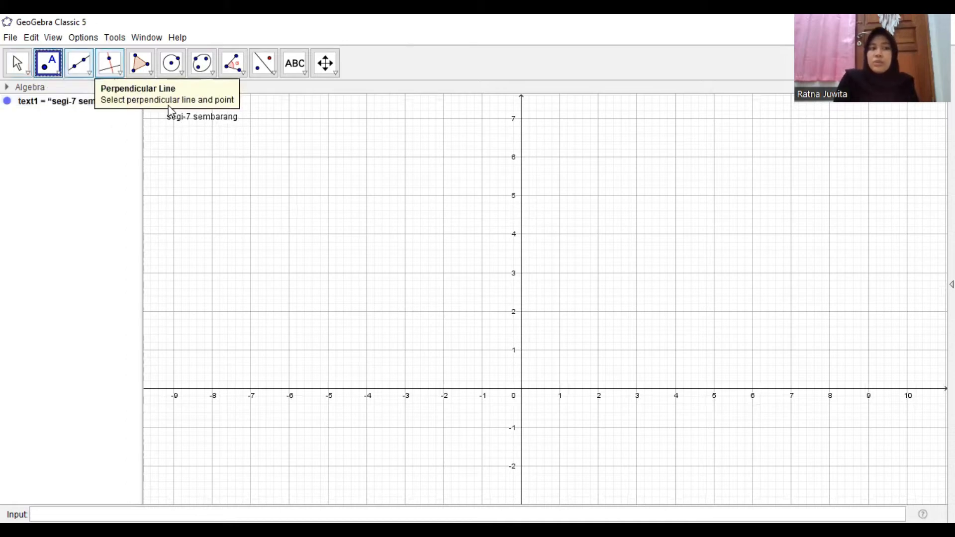
click(214, 146)
click(271, 154)
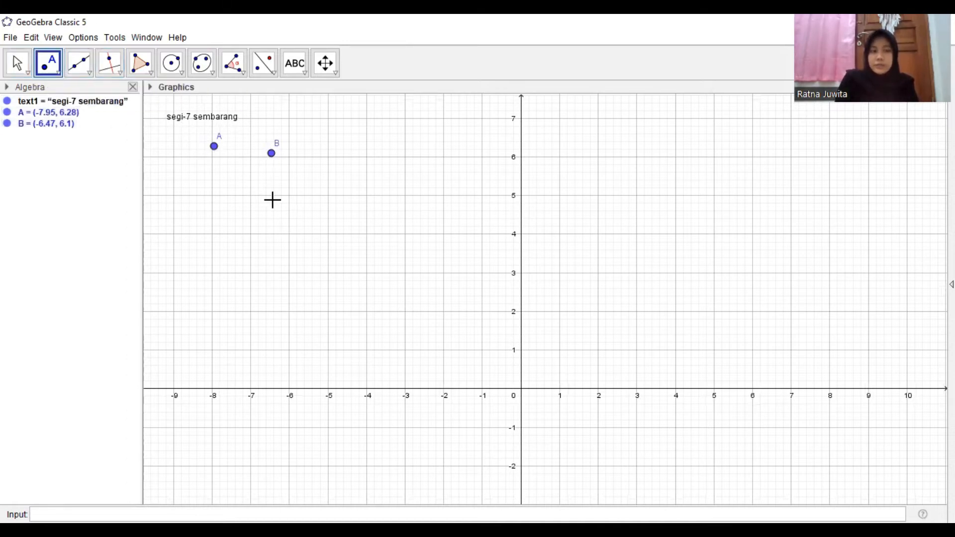
click(307, 201)
click(258, 239)
click(209, 244)
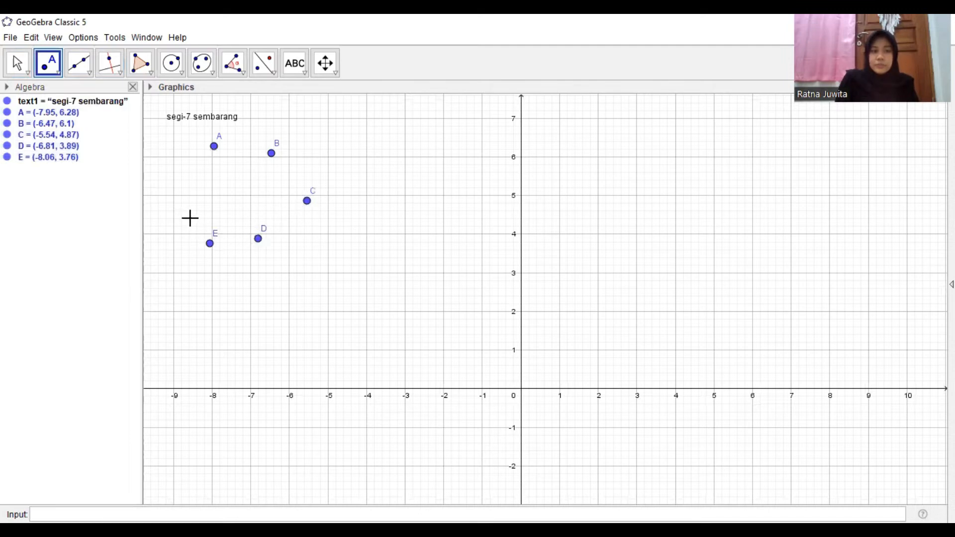
click(180, 197)
click(166, 158)
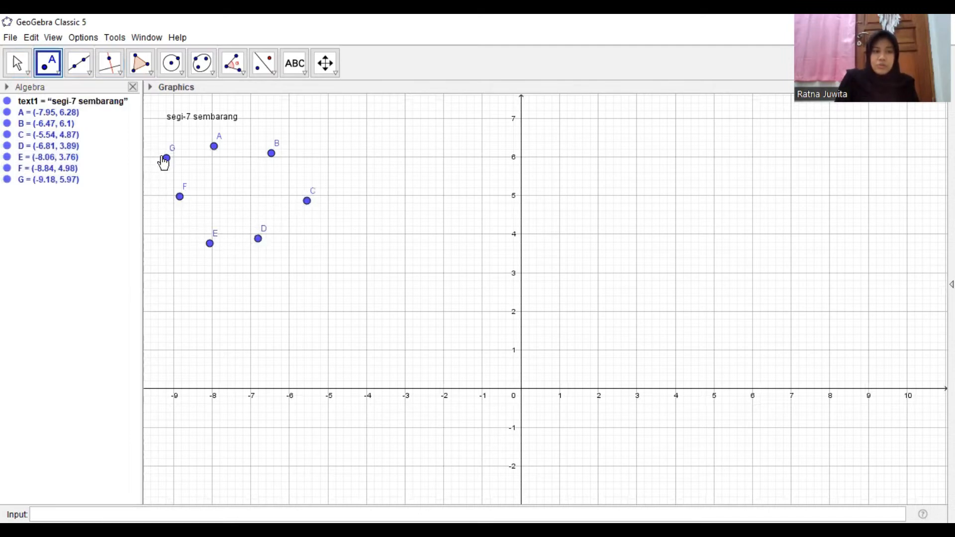
click(19, 63)
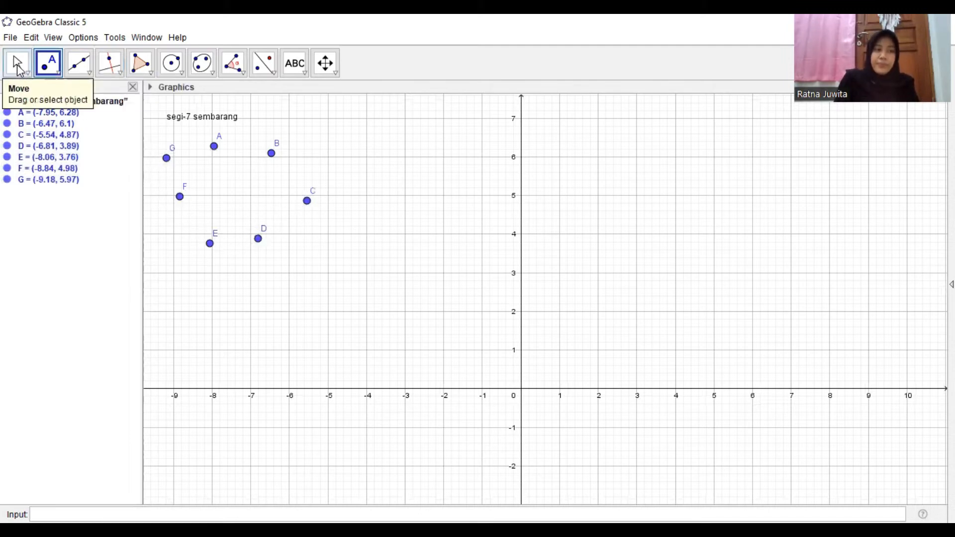
- Draw a closed polygon through points A, B, C, D, E, F and G in order, ending back at A
click(151, 75)
click(167, 92)
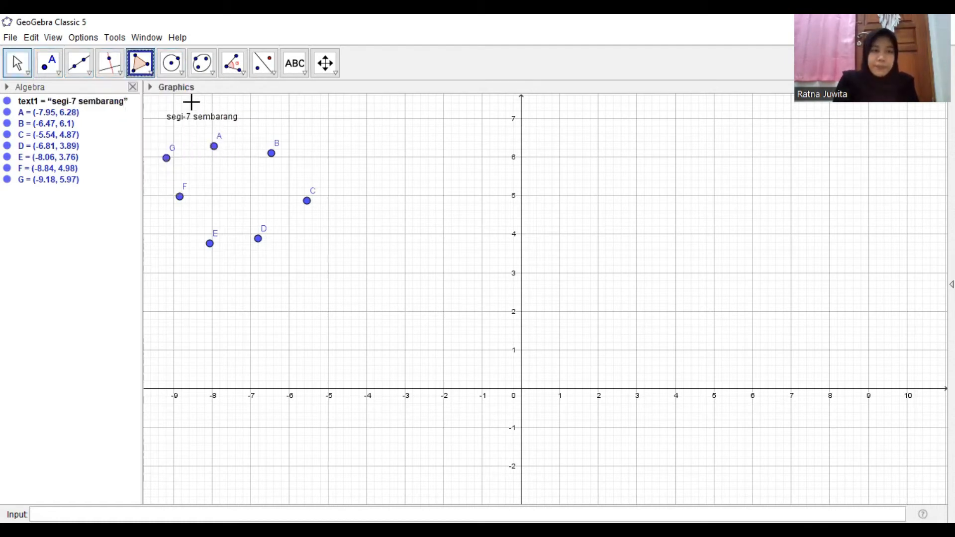
click(218, 147)
click(272, 153)
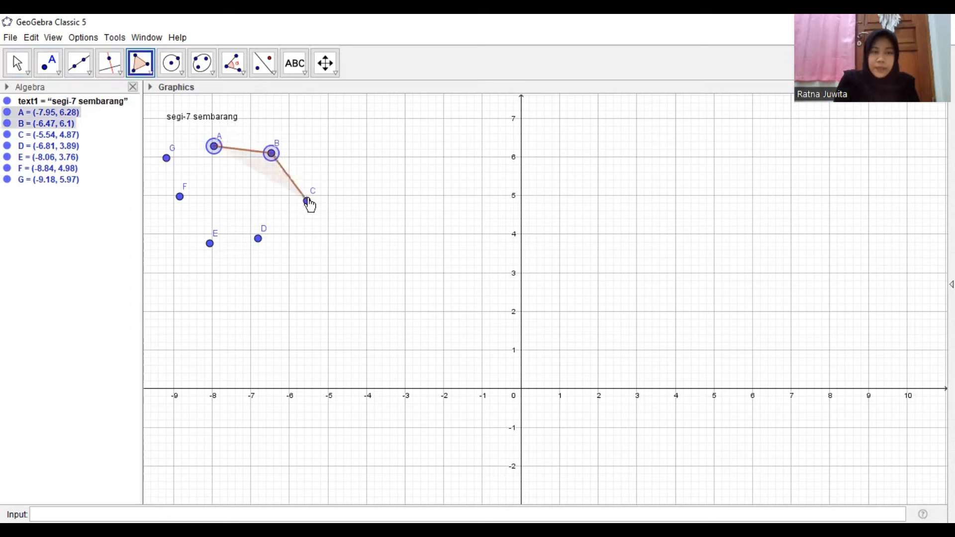
click(307, 201)
click(257, 239)
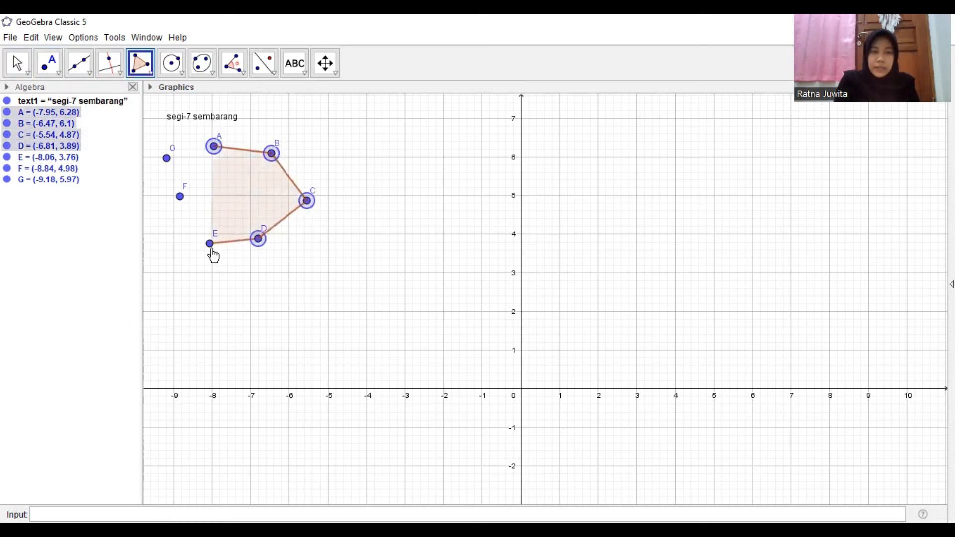
click(210, 243)
click(180, 197)
click(166, 158)
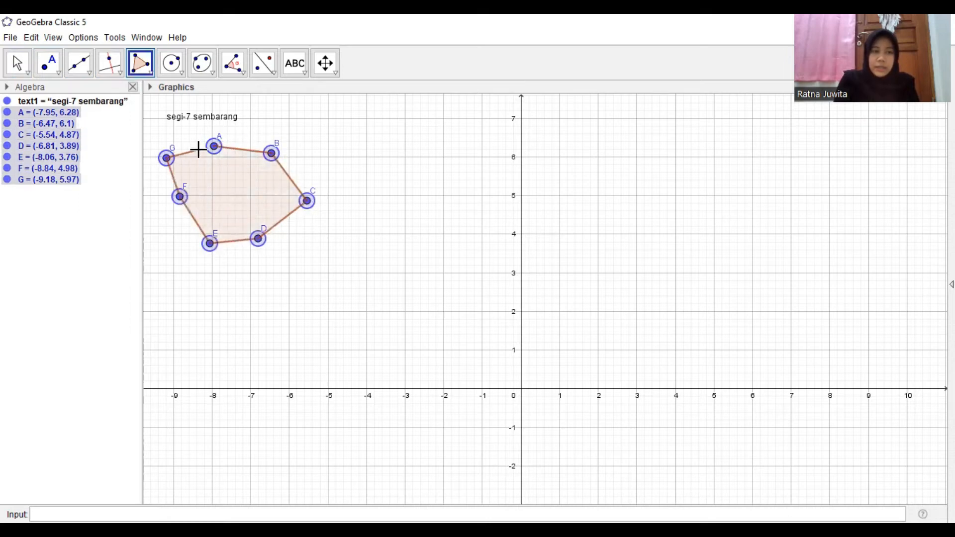
click(214, 146)
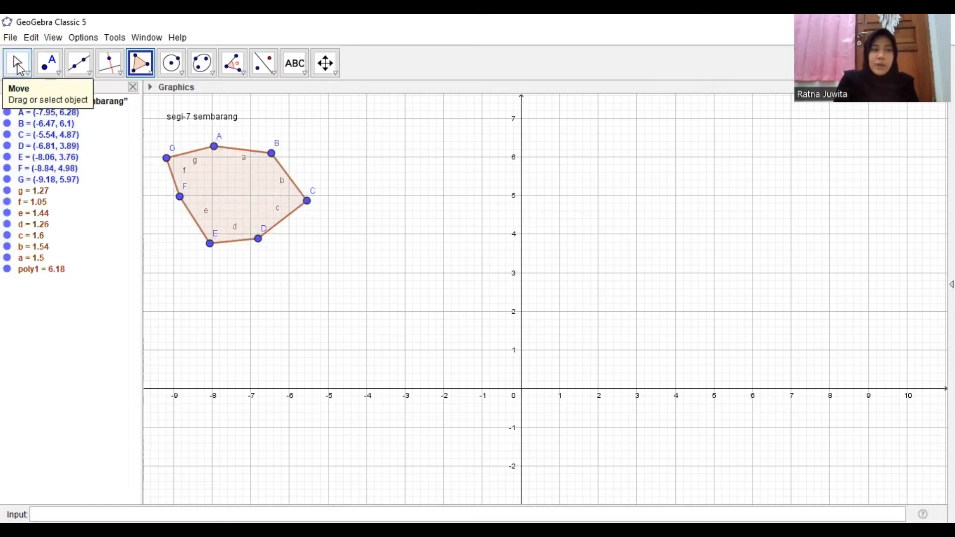
click(18, 67)
click(202, 64)
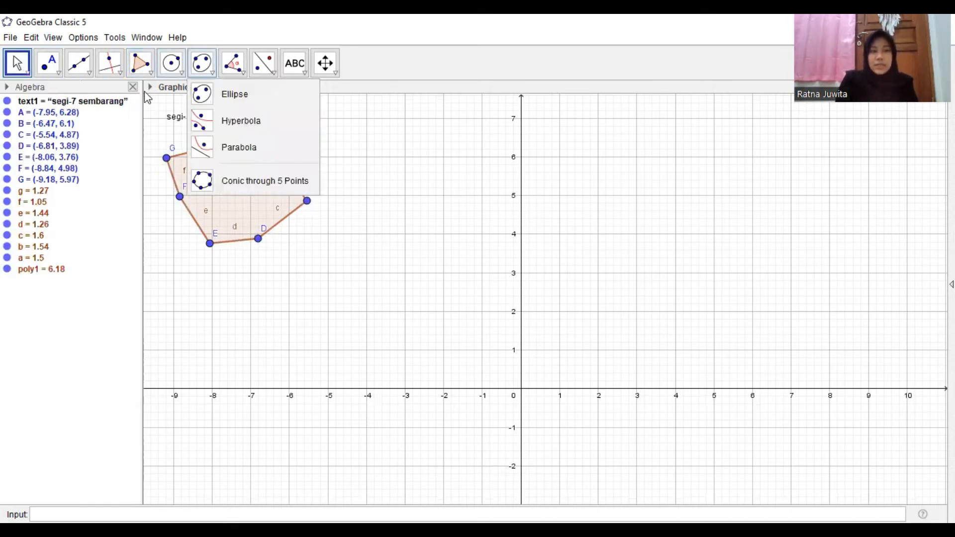
click(24, 72)
click(139, 75)
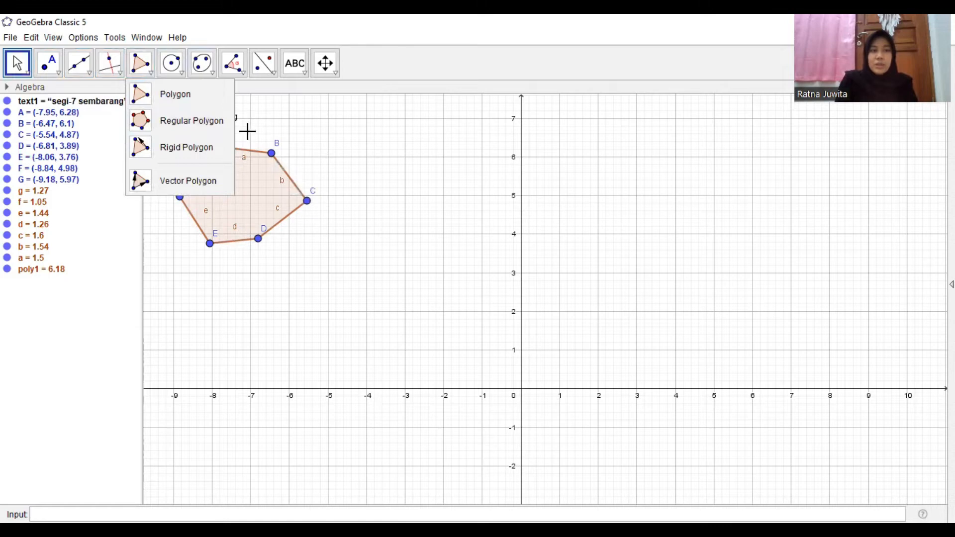
click(20, 71)
click(18, 65)
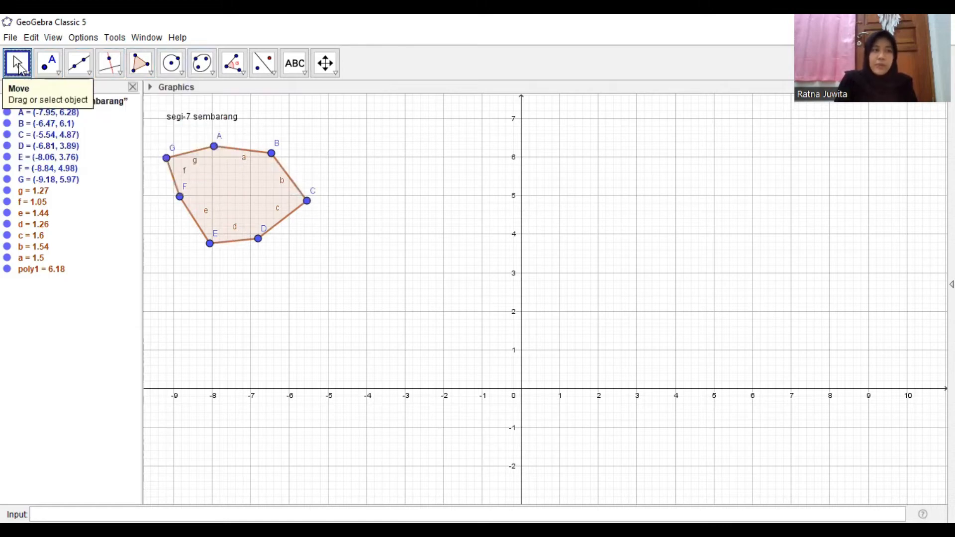
click(21, 69)
click(88, 73)
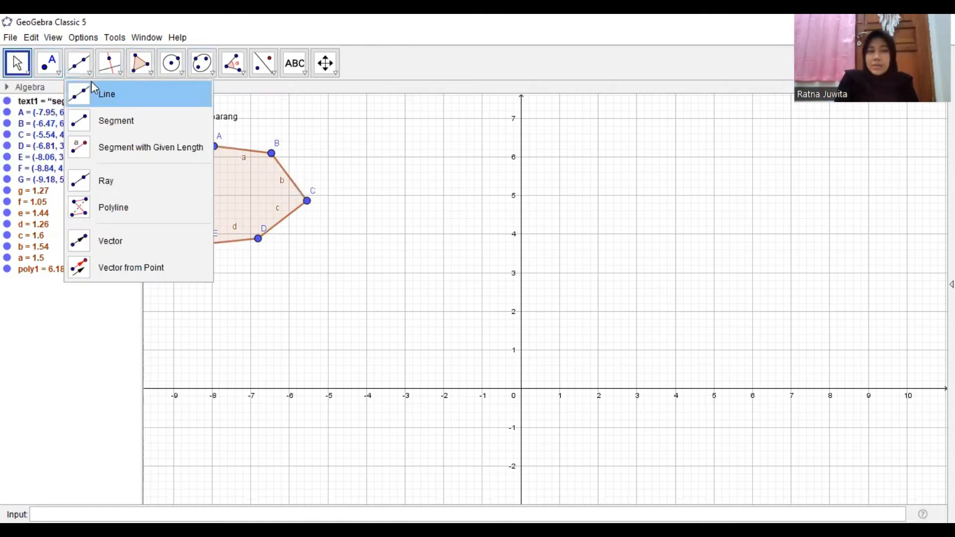
click(25, 72)
click(10, 62)
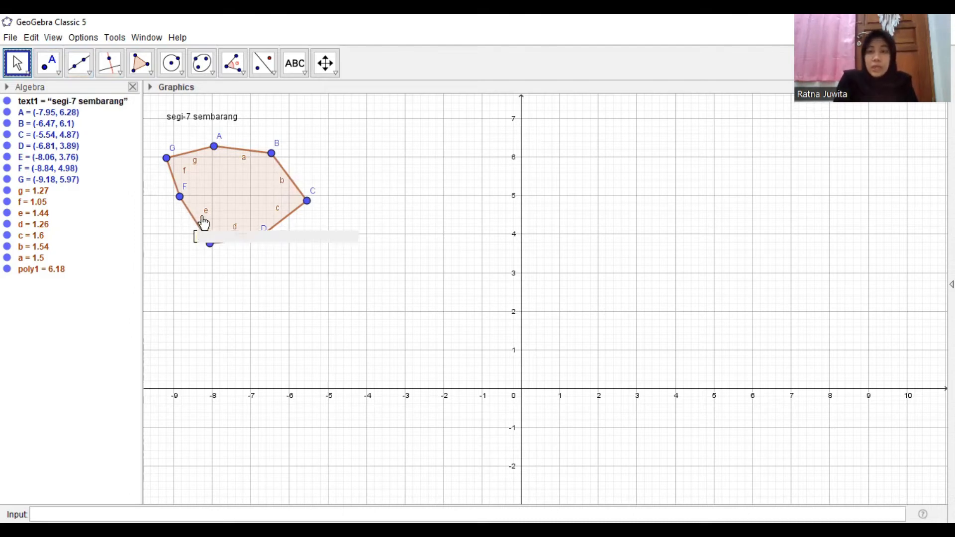
- Reshape the seven-sided polygon by moving sides d, e and b outward, and shift the whole polygon so that A lies at about (-8.4, 6.5)
drag(240, 249, 256, 262)
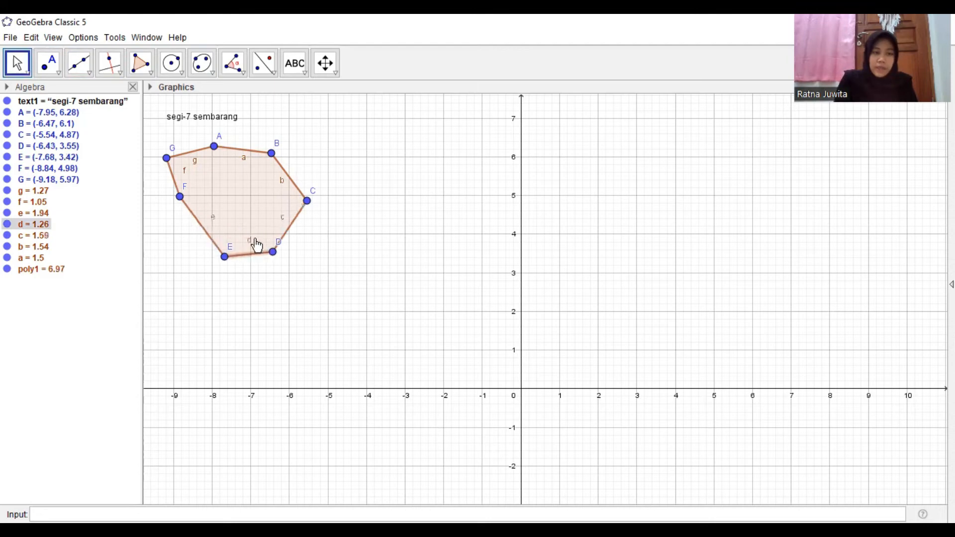
drag(285, 233, 297, 239)
mouse_move(234, 199)
mouse_down()
mouse_move(272, 195)
mouse_move(219, 182)
mouse_move(227, 183)
mouse_up()
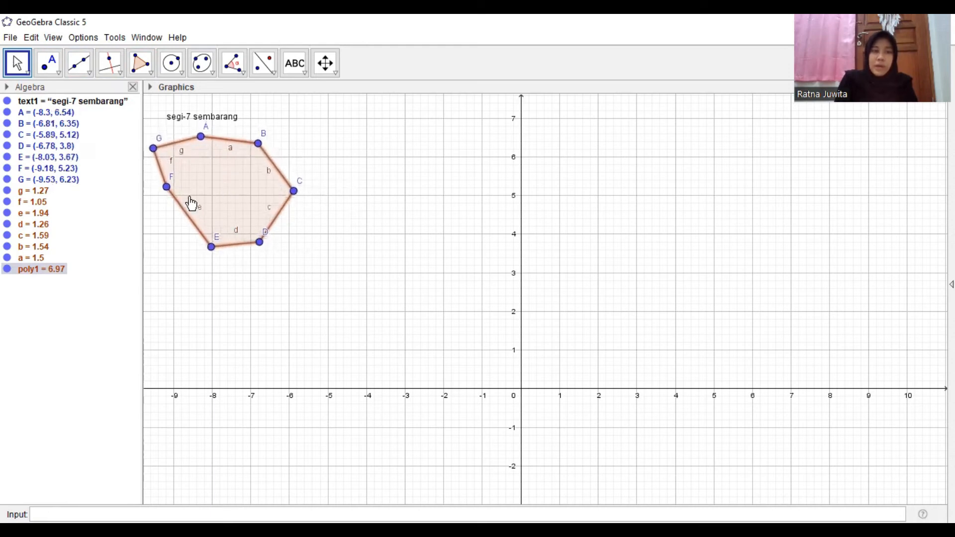
click(178, 210)
drag(179, 210, 172, 229)
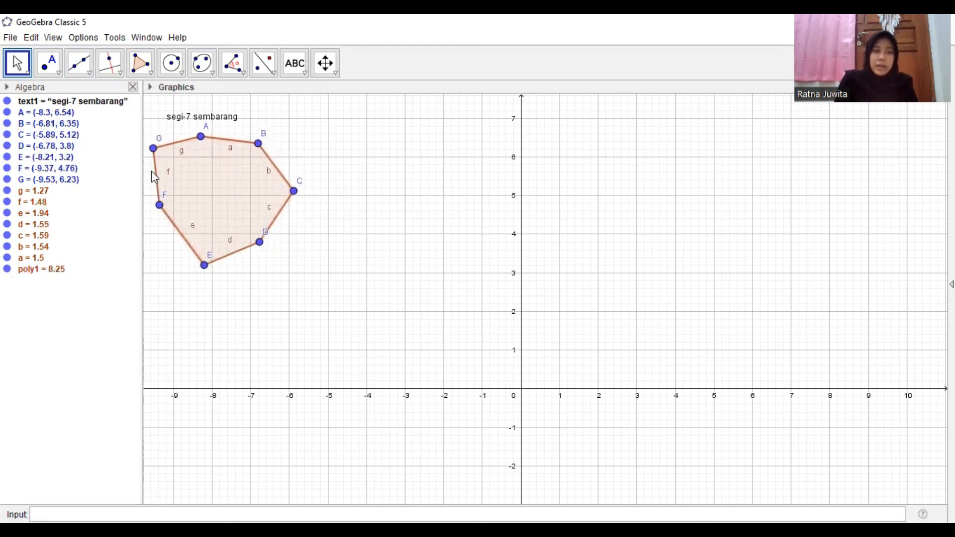
drag(160, 178, 155, 179)
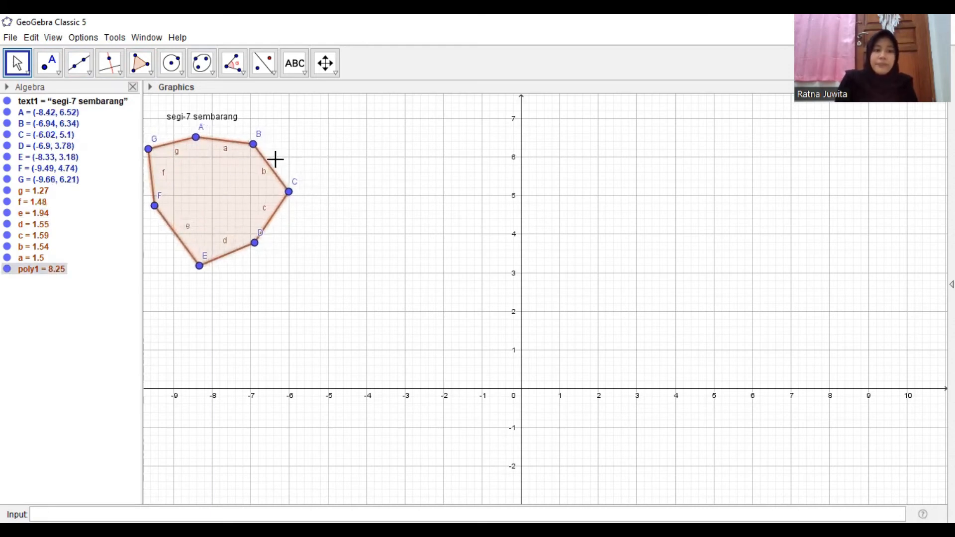
drag(267, 171, 280, 167)
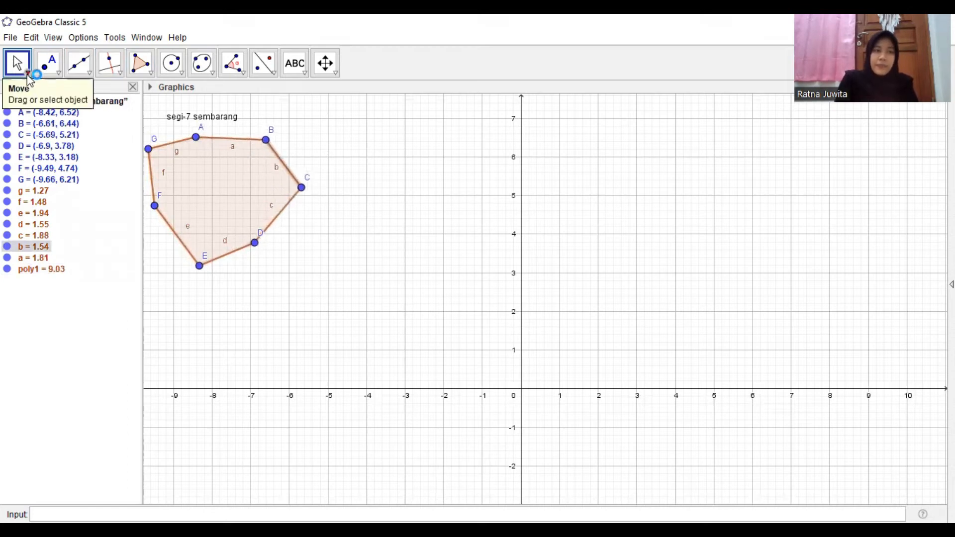
click(109, 73)
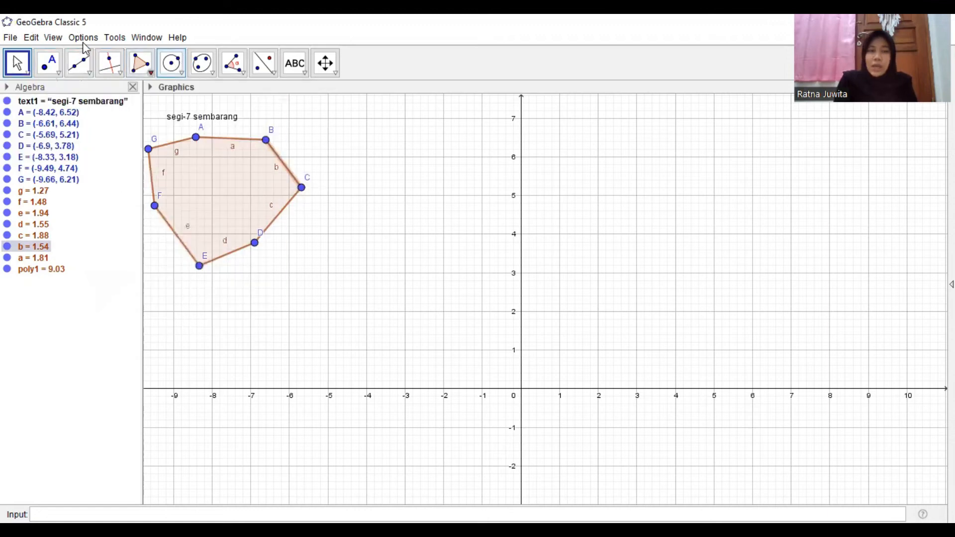
click(203, 74)
click(303, 67)
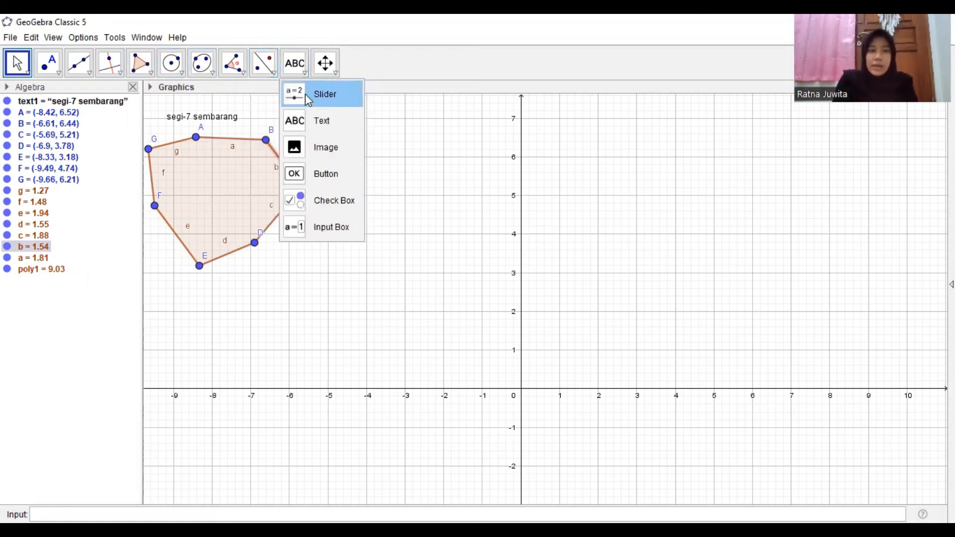
click(310, 118)
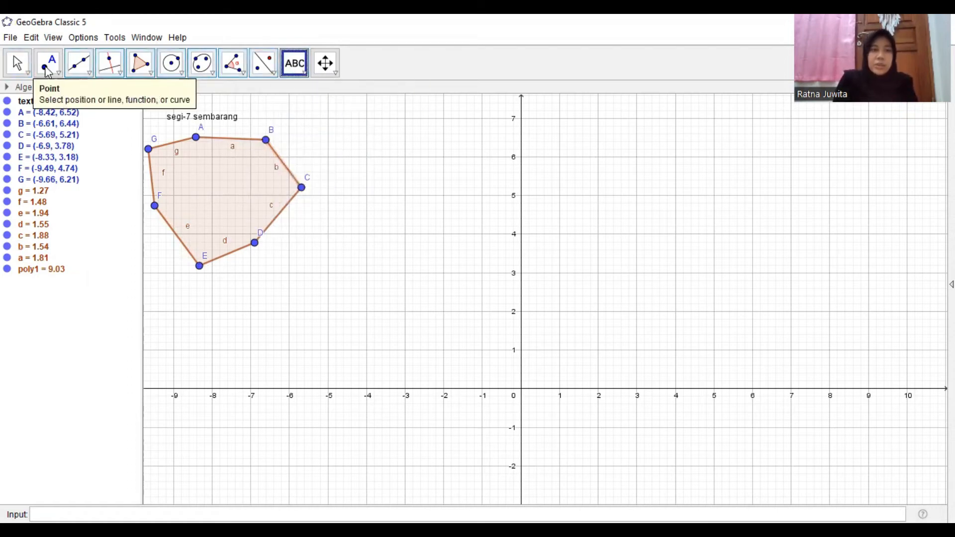
click(19, 62)
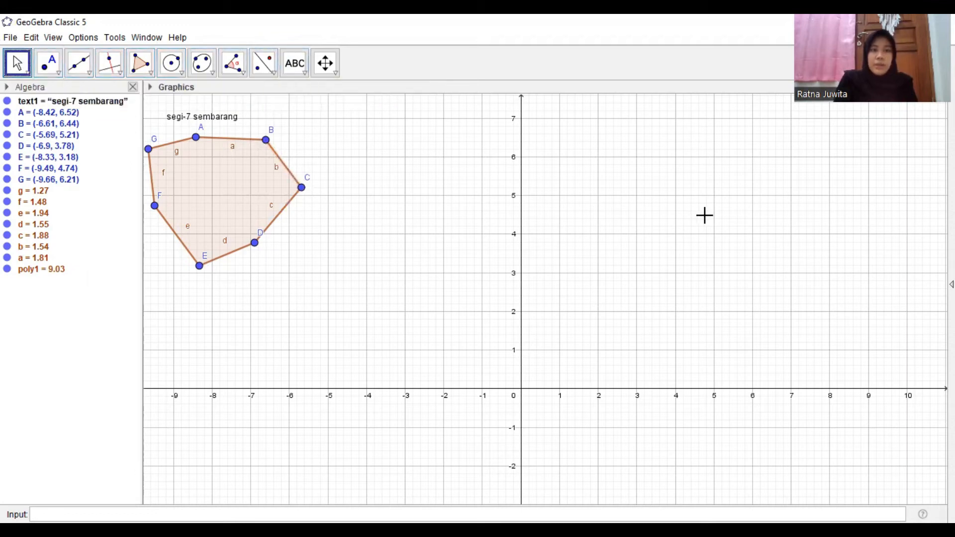
- Insert a text label reading "segi-10 (beraturan)" in the empty first quadrant of the graphics view
drag(631, 154, 498, 189)
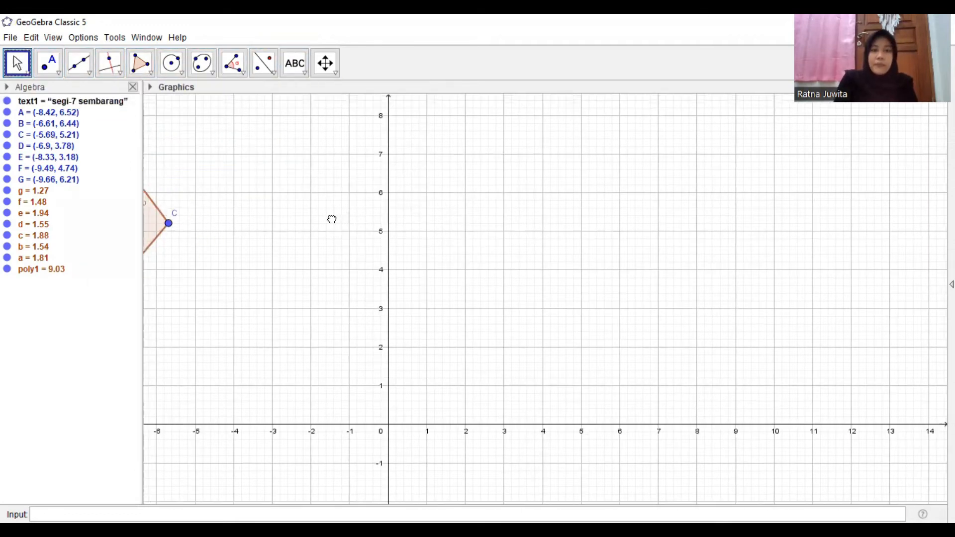
drag(332, 220, 268, 230)
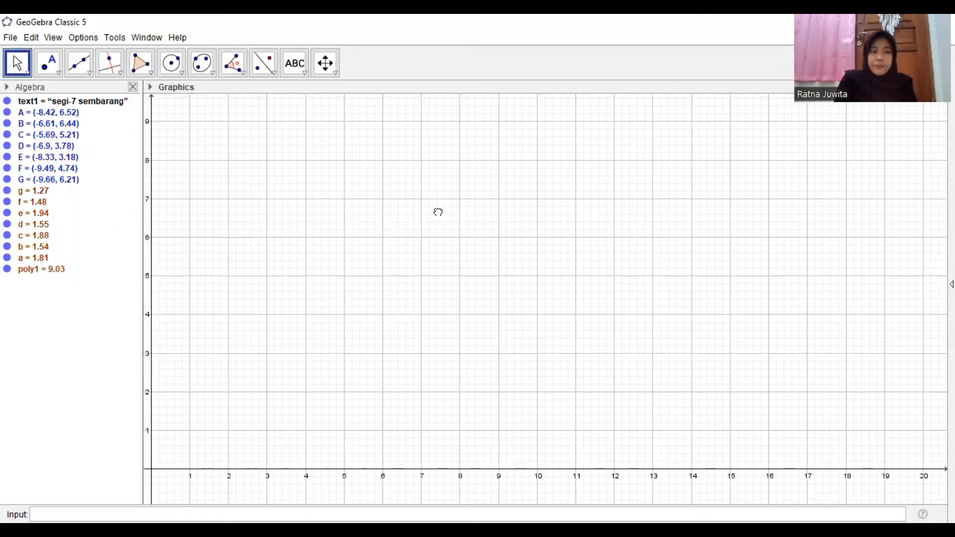
drag(437, 212, 274, 220)
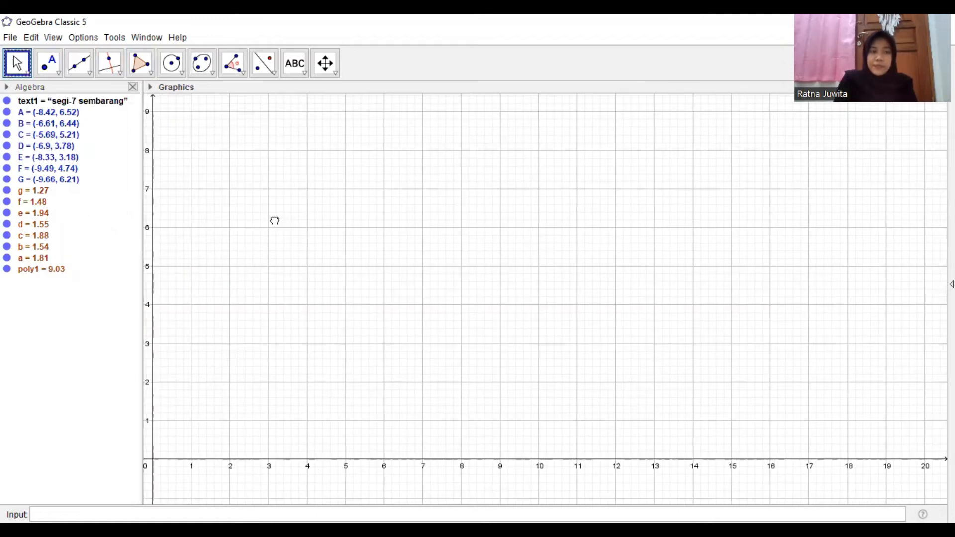
click(299, 70)
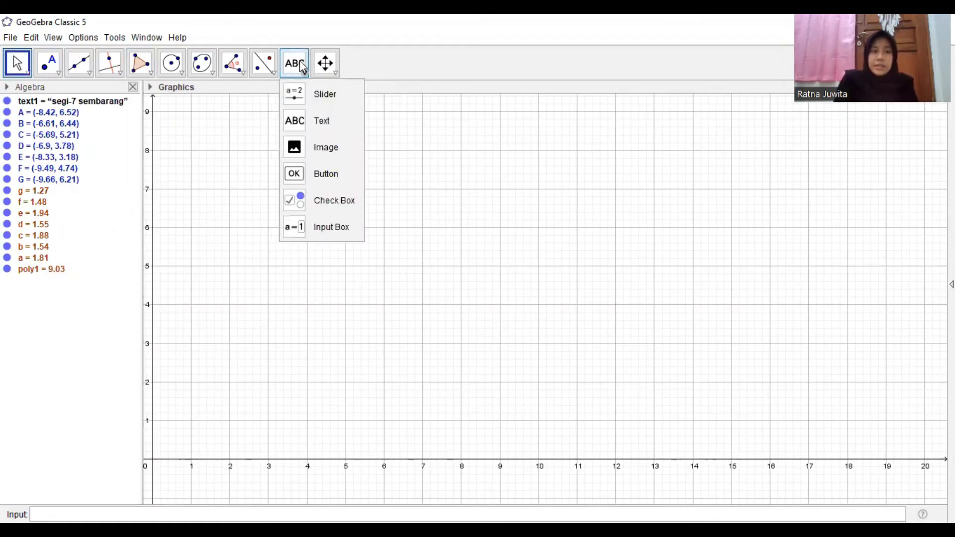
click(321, 124)
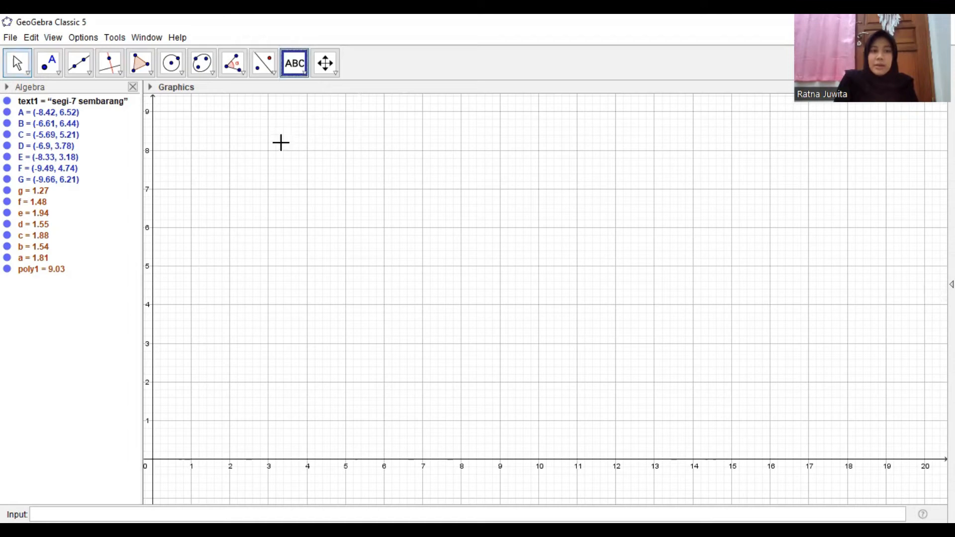
click(205, 144)
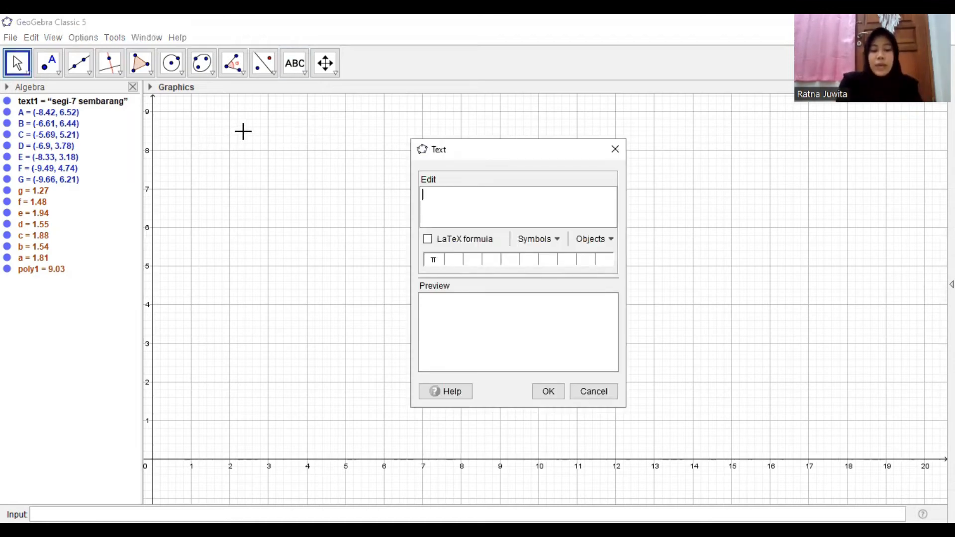
text(segi-10 (beraturan)
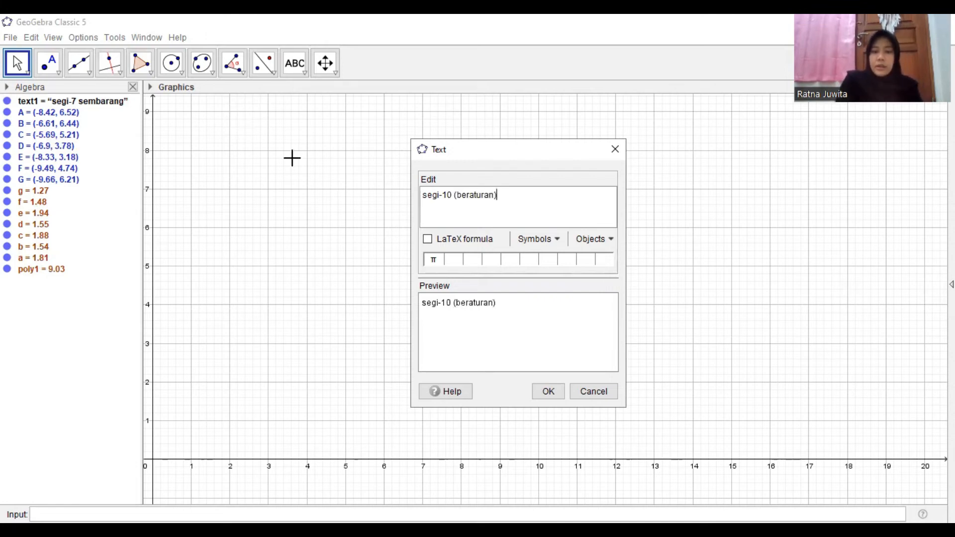
click(554, 393)
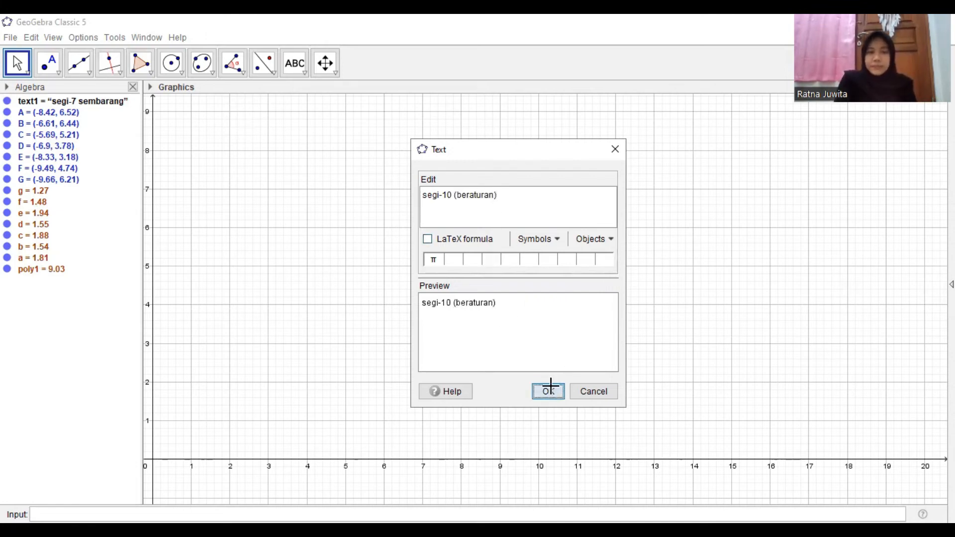
- Move the "segi-10 (beraturan)" label to about (1, 8.4), leaving free space beneath it
drag(263, 151, 271, 136)
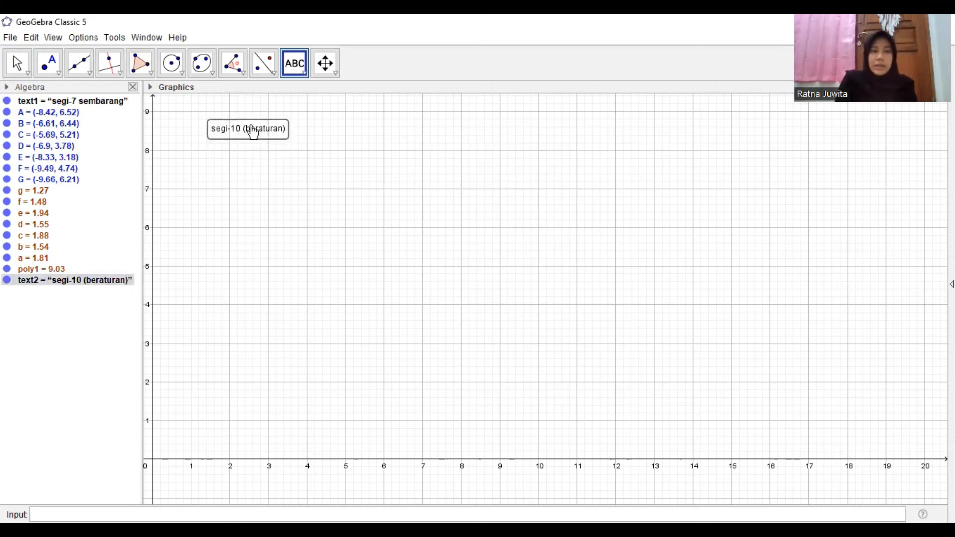
drag(253, 134, 231, 133)
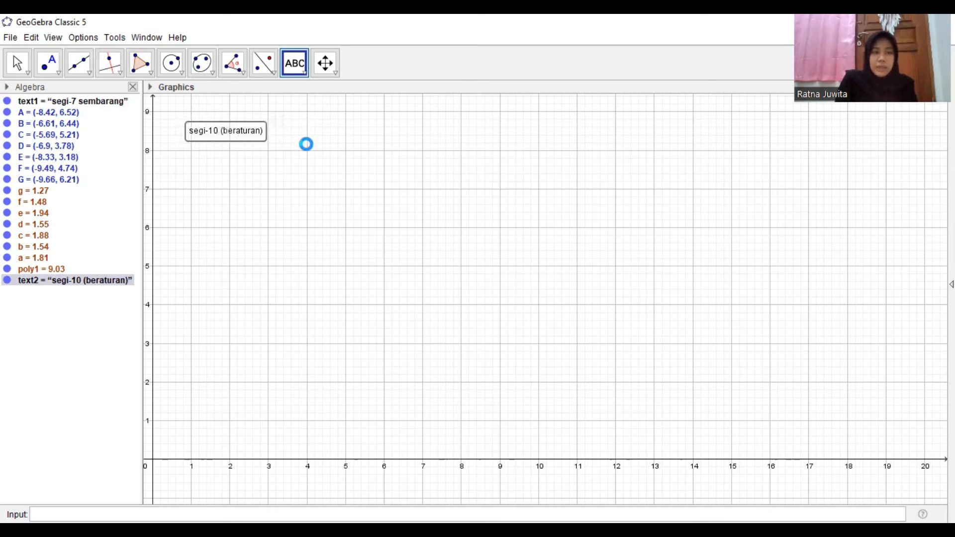
click(613, 148)
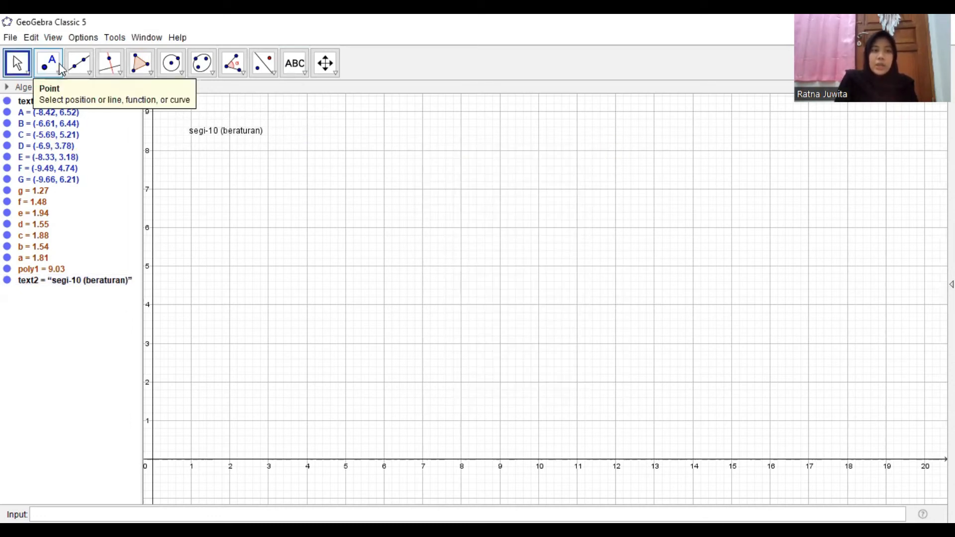
- Construct a regular polygon with 10 vertices below the label, using (2, 4) and (3, 4) as the ends of its base side
click(148, 77)
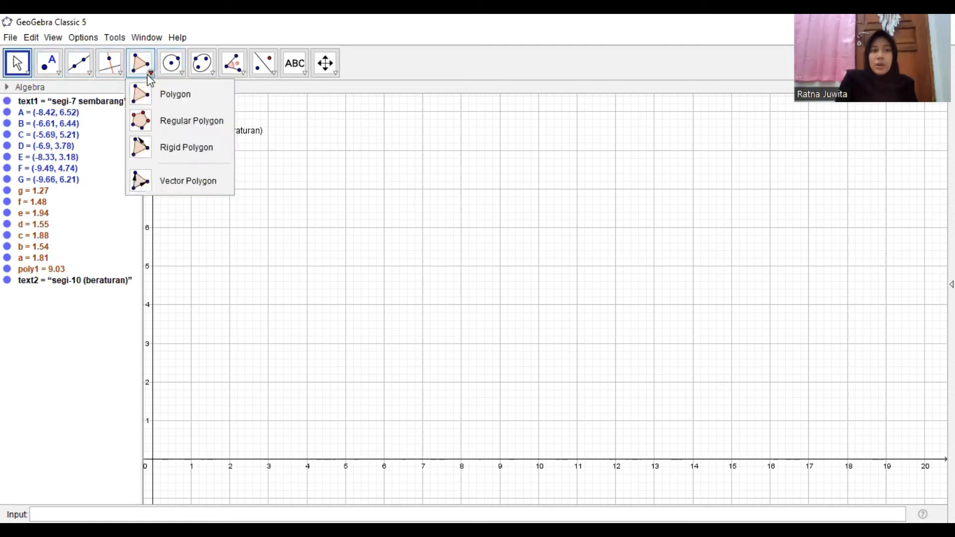
click(182, 121)
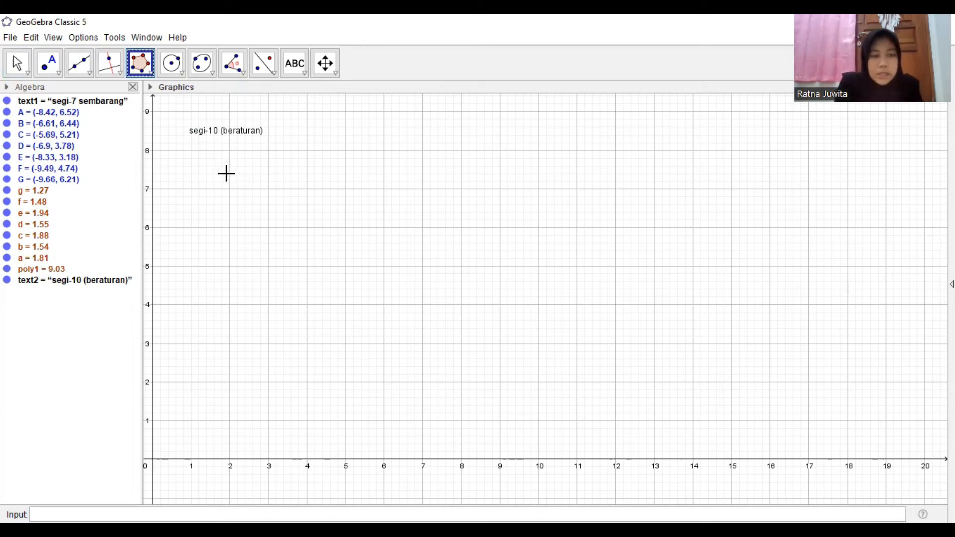
click(229, 304)
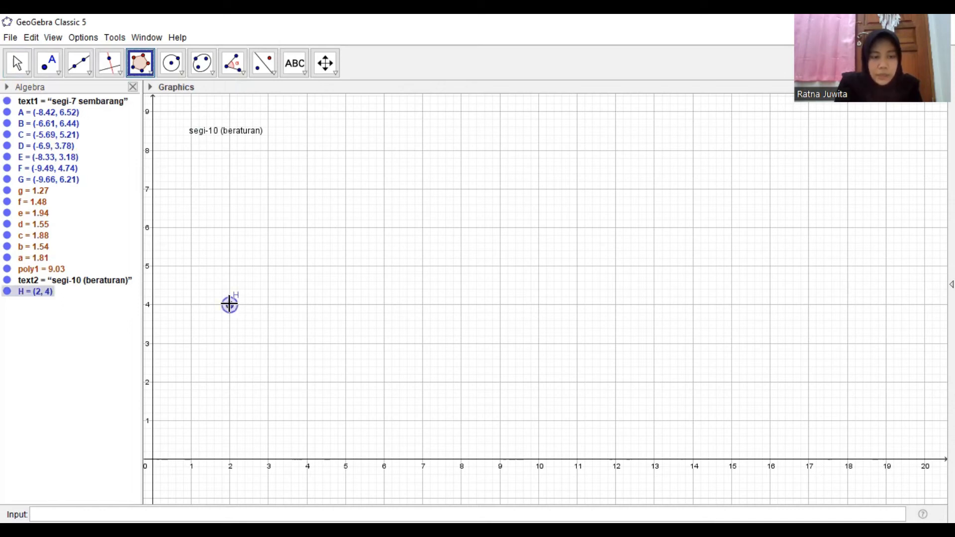
click(268, 305)
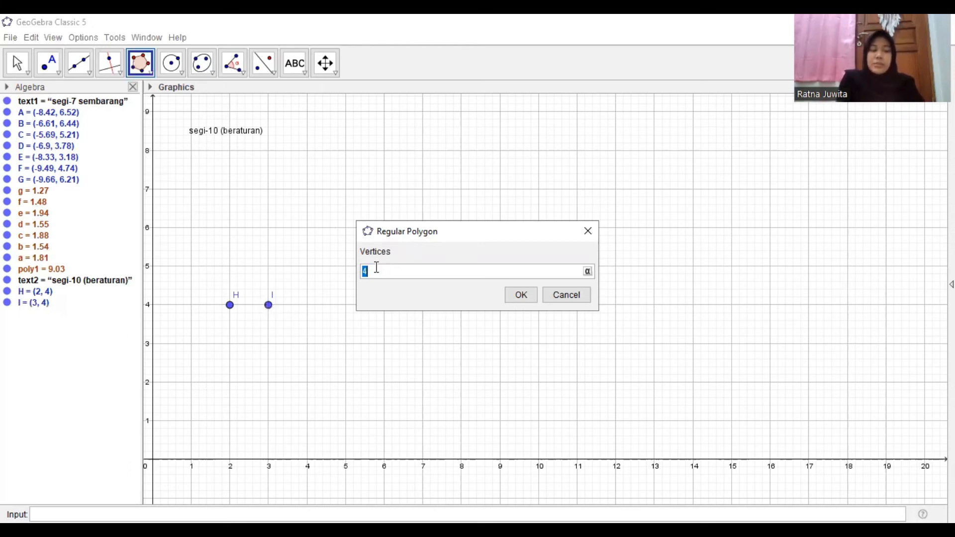
click(522, 293)
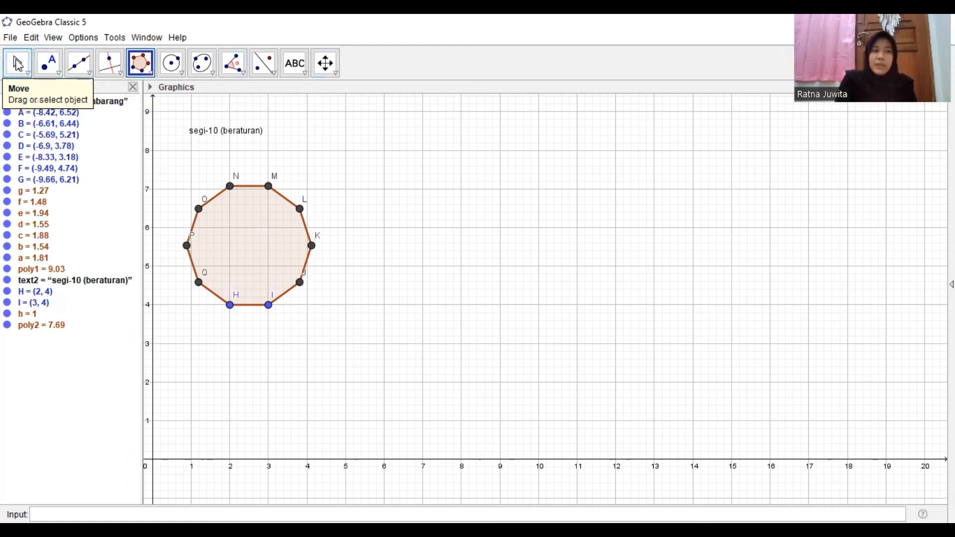
click(17, 63)
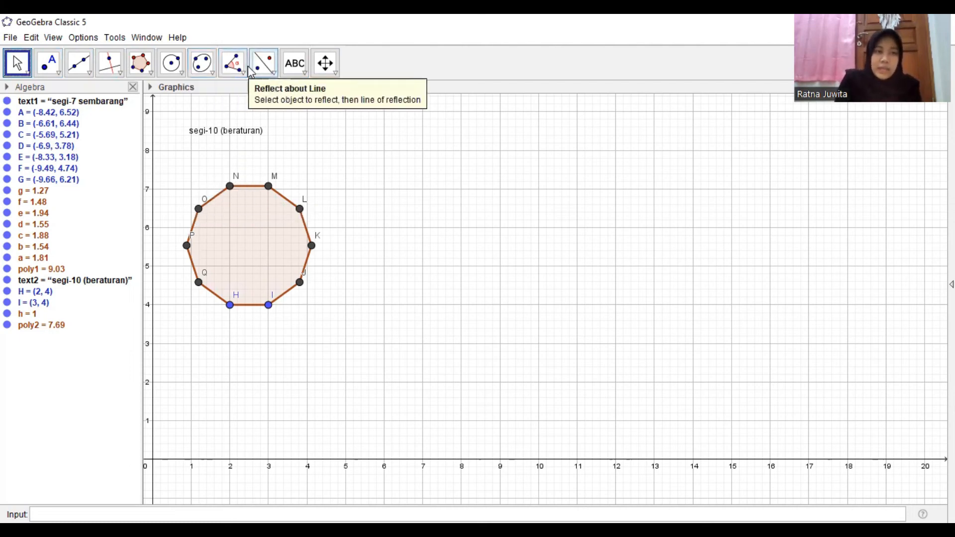
- Mark the decagon's interior angle at vertex N, between sides NO and NM
click(234, 60)
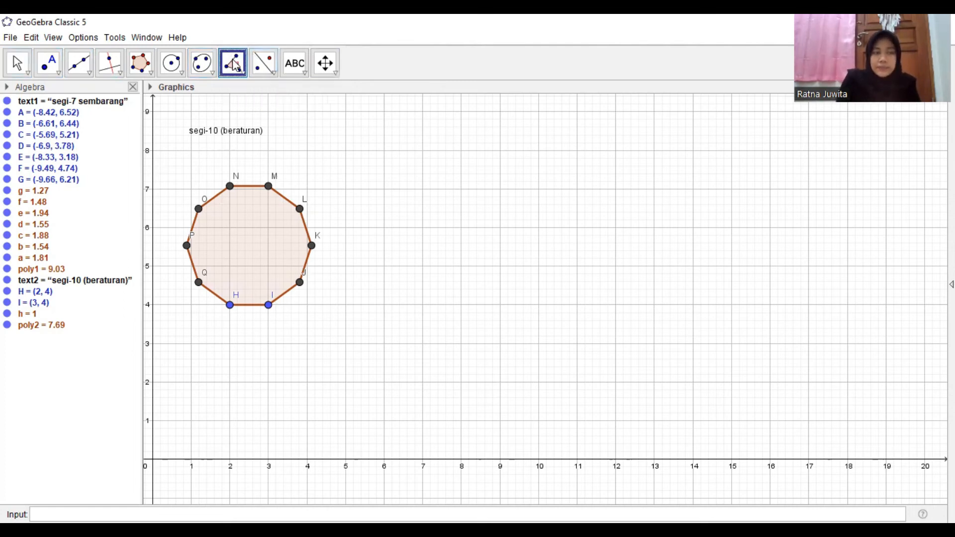
click(239, 72)
click(256, 95)
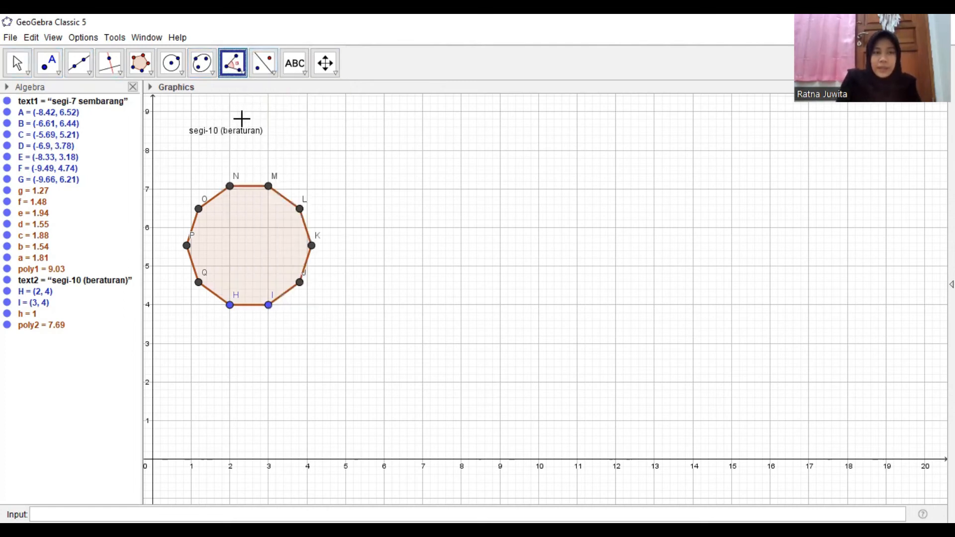
click(217, 197)
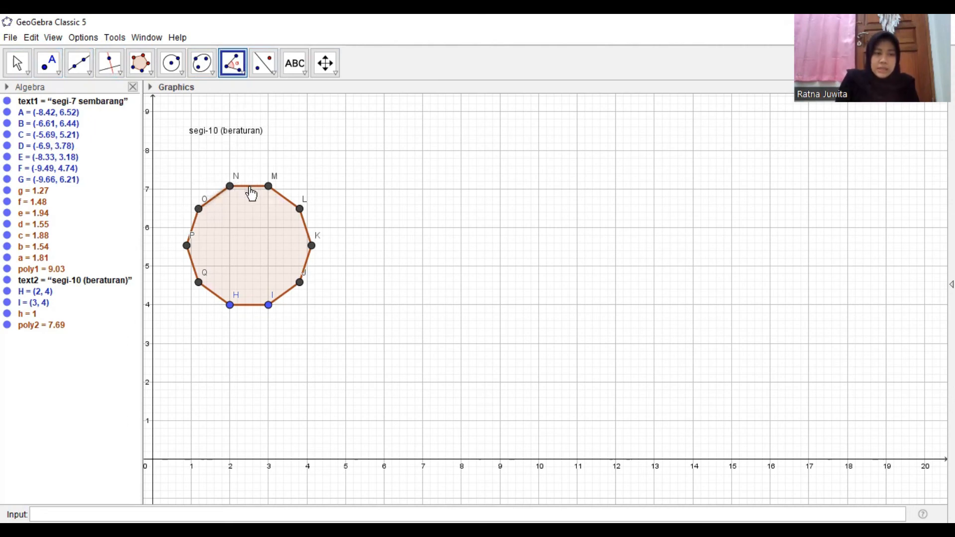
click(251, 187)
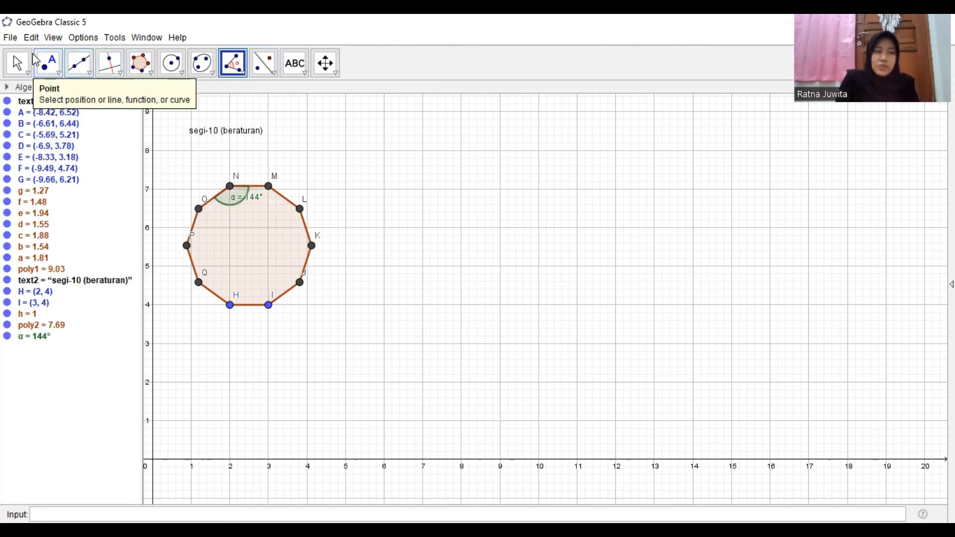
click(22, 62)
- Examine the regular decagon and its marked angle at N in a magnified view showing the whole shape with its label
click(327, 65)
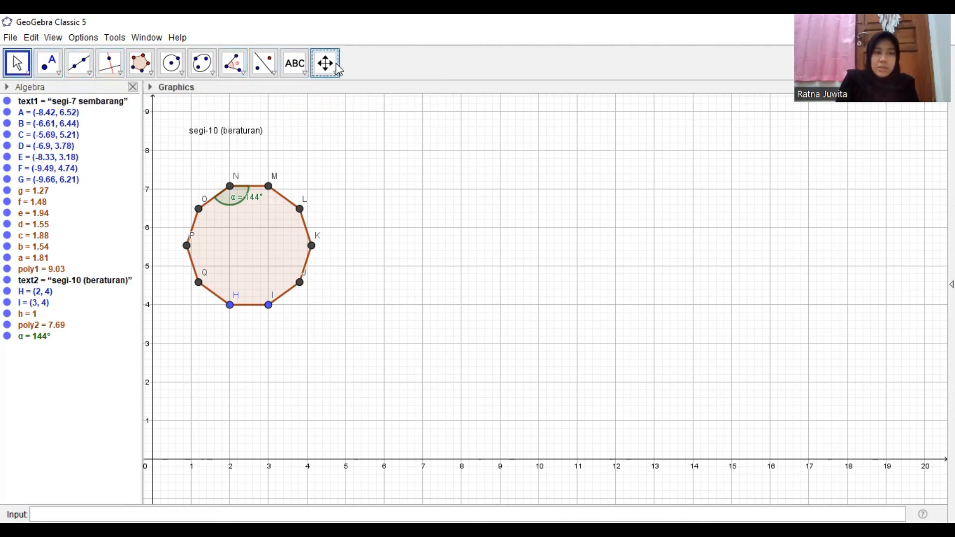
click(335, 69)
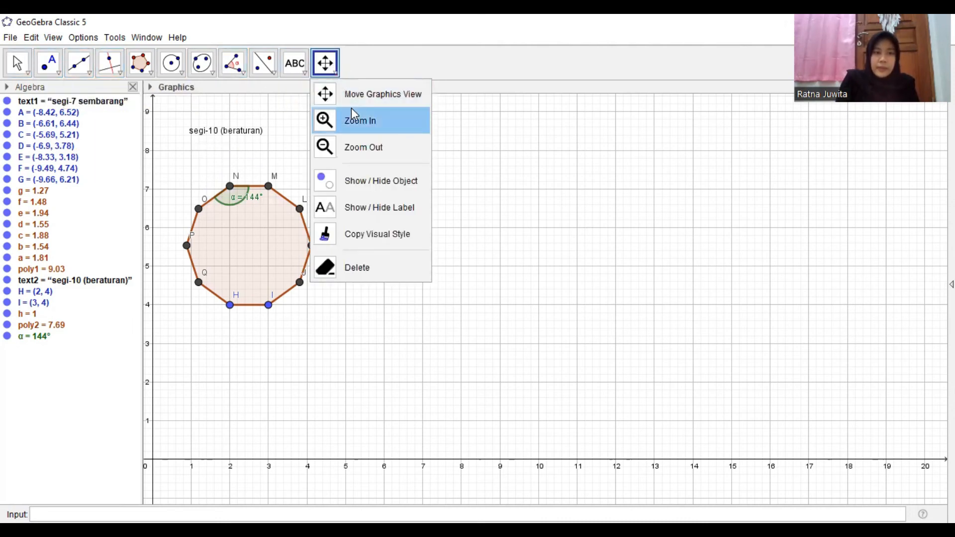
click(354, 126)
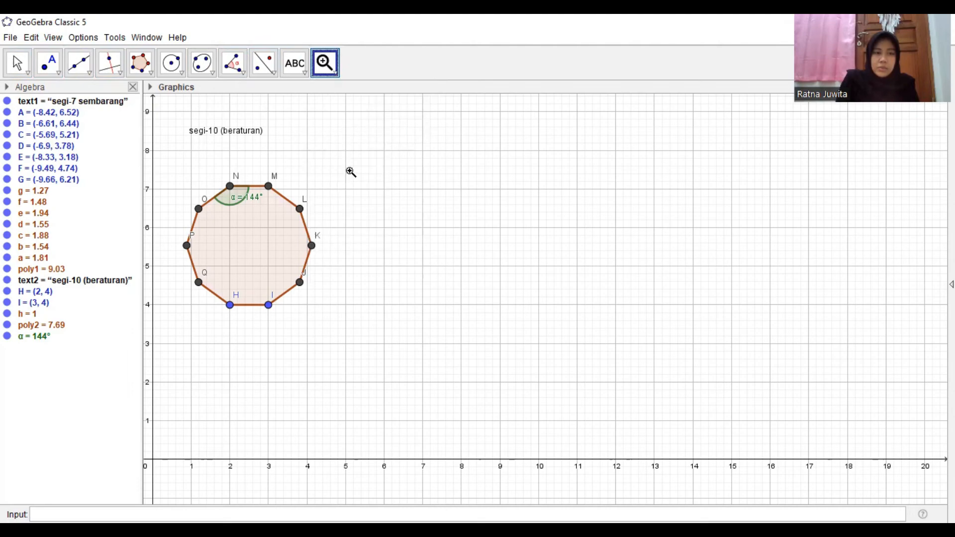
scroll(351, 172, up, 1)
scroll(359, 199, up, 3)
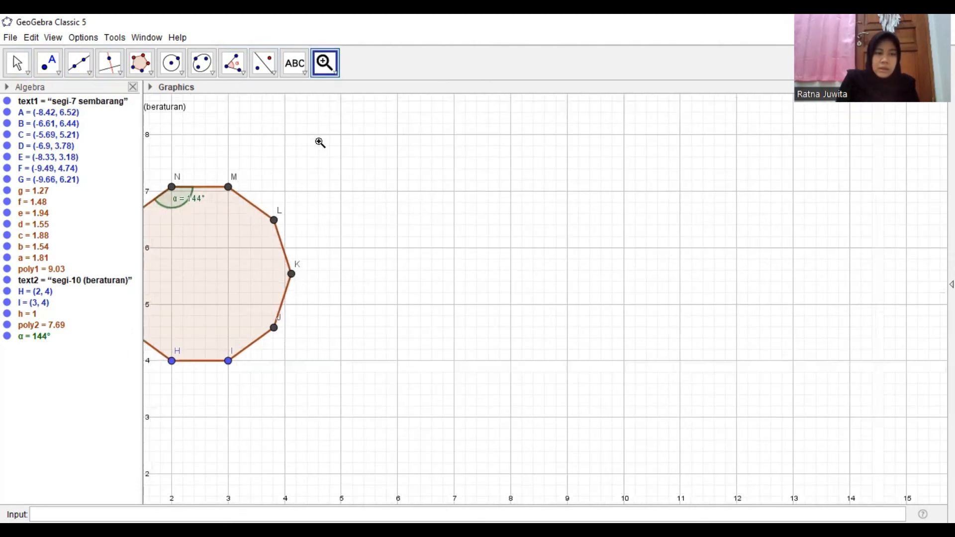
click(335, 83)
click(339, 94)
drag(348, 187, 506, 199)
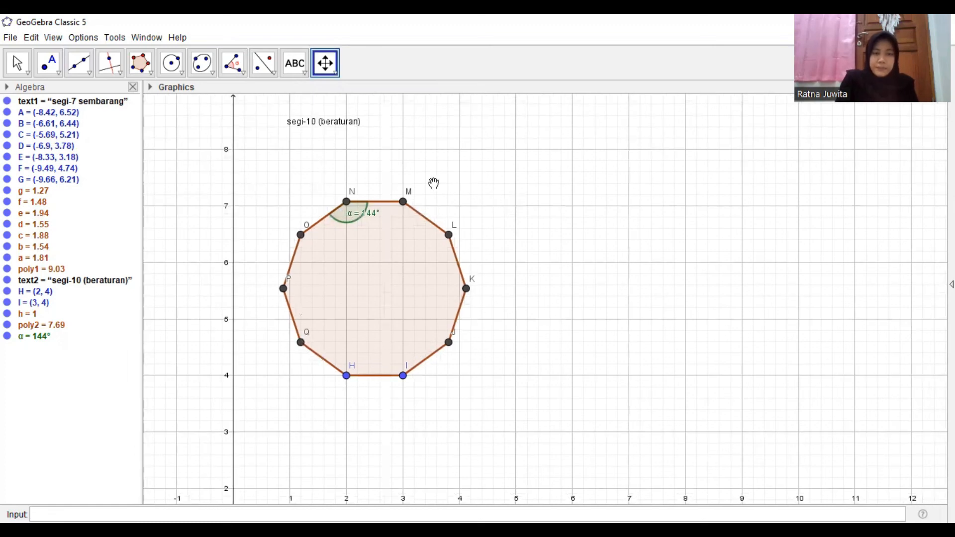
- Mark the irregular heptagon's interior angle at vertex G, between sides f (GF) and g (GA)
scroll(434, 184, down, 1)
scroll(434, 184, down, 3)
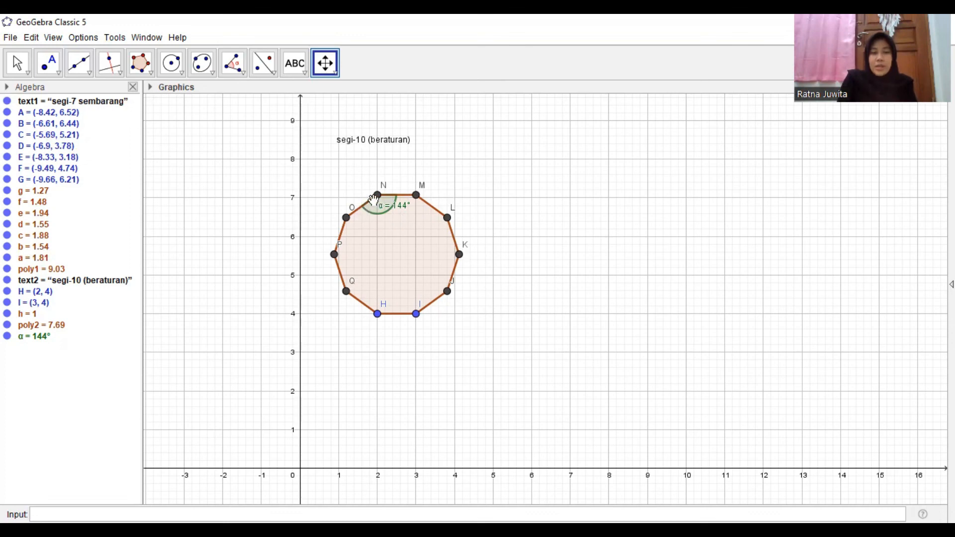
drag(265, 148, 440, 159)
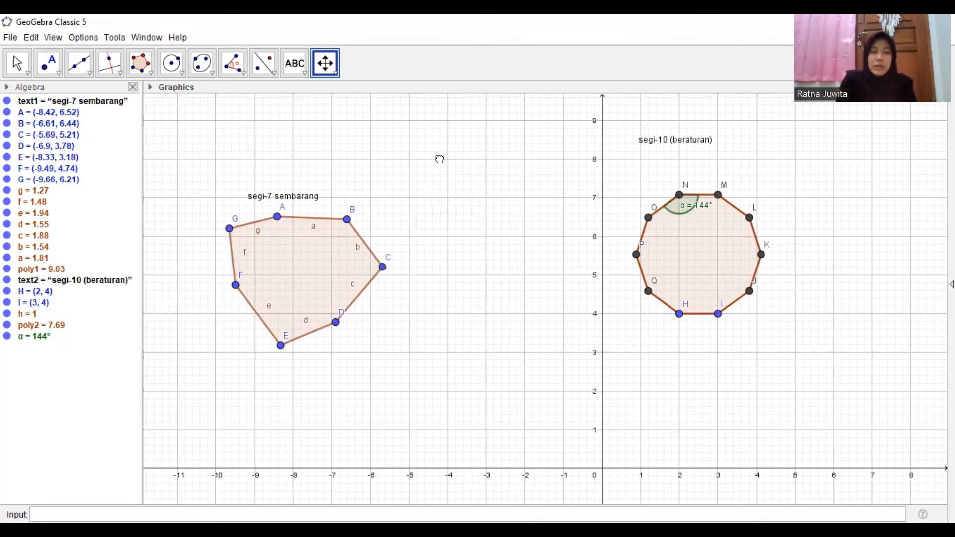
drag(324, 171, 350, 163)
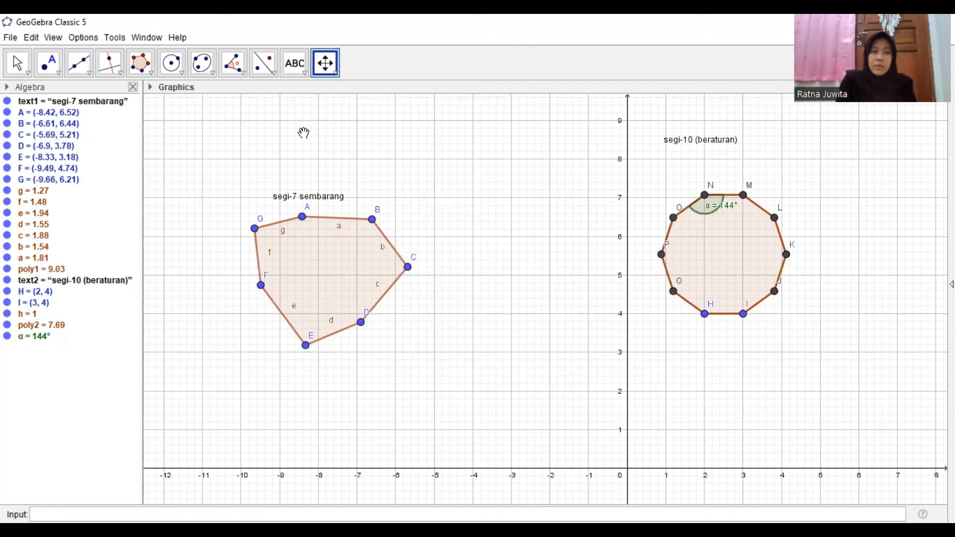
click(238, 61)
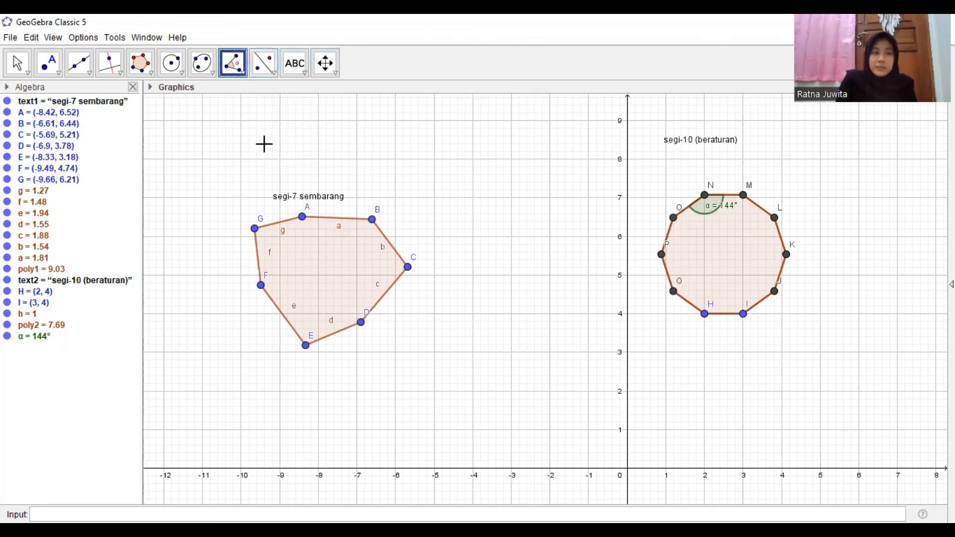
click(256, 248)
click(273, 224)
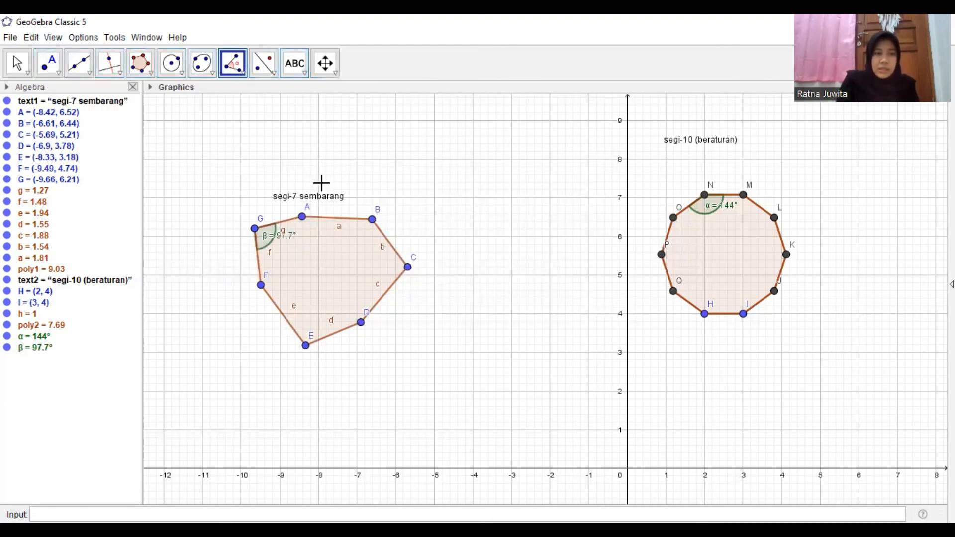
scroll(320, 186, up, 2)
scroll(369, 190, up, 3)
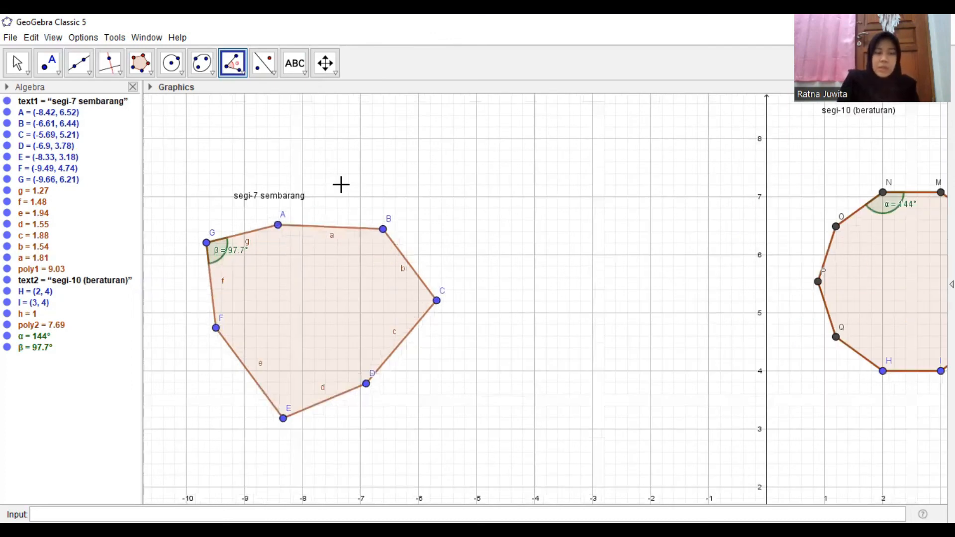
scroll(341, 184, down, 3)
scroll(321, 179, down, 1)
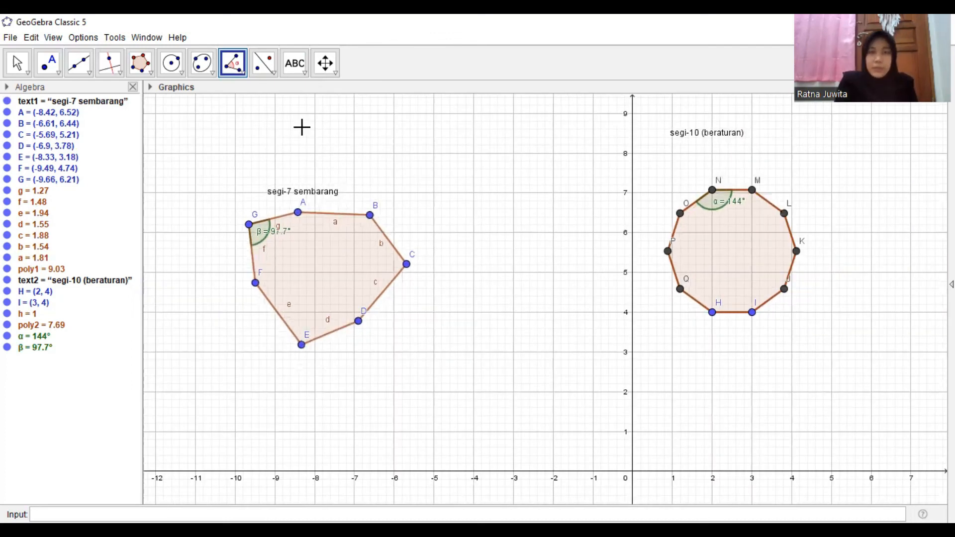